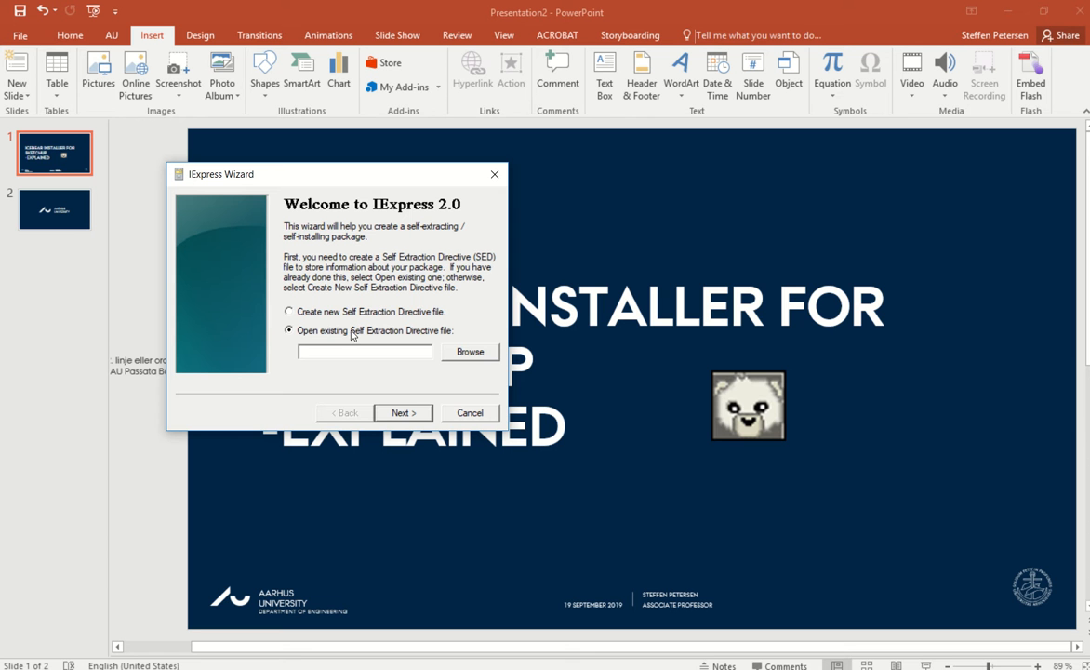
# Load the existing Self Extraction Directive file ICEbearSketchUp.SED from C:\ICE\Install for SketchUp2017
pyautogui.click(481, 361)
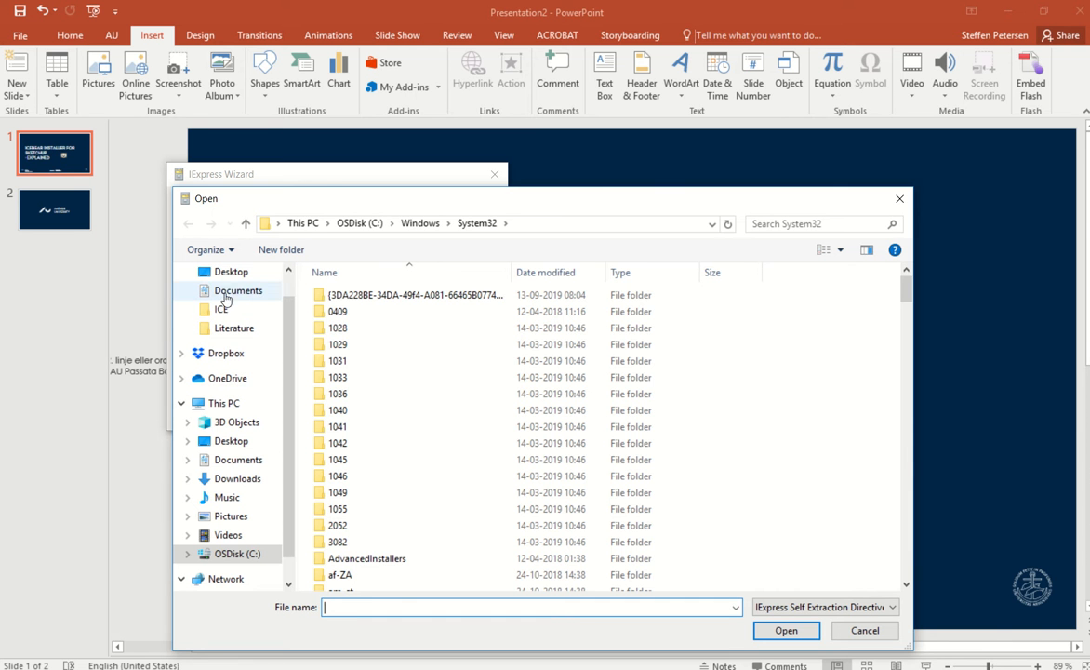
pyautogui.click(221, 309)
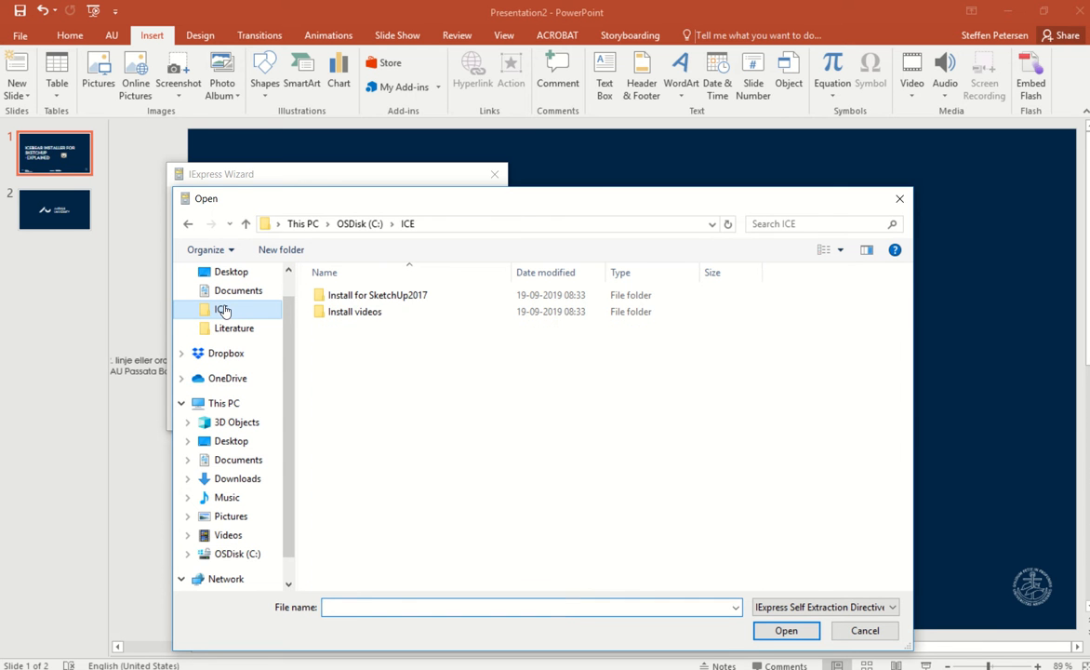
pyautogui.doubleClick(375, 295)
pyautogui.click(372, 295)
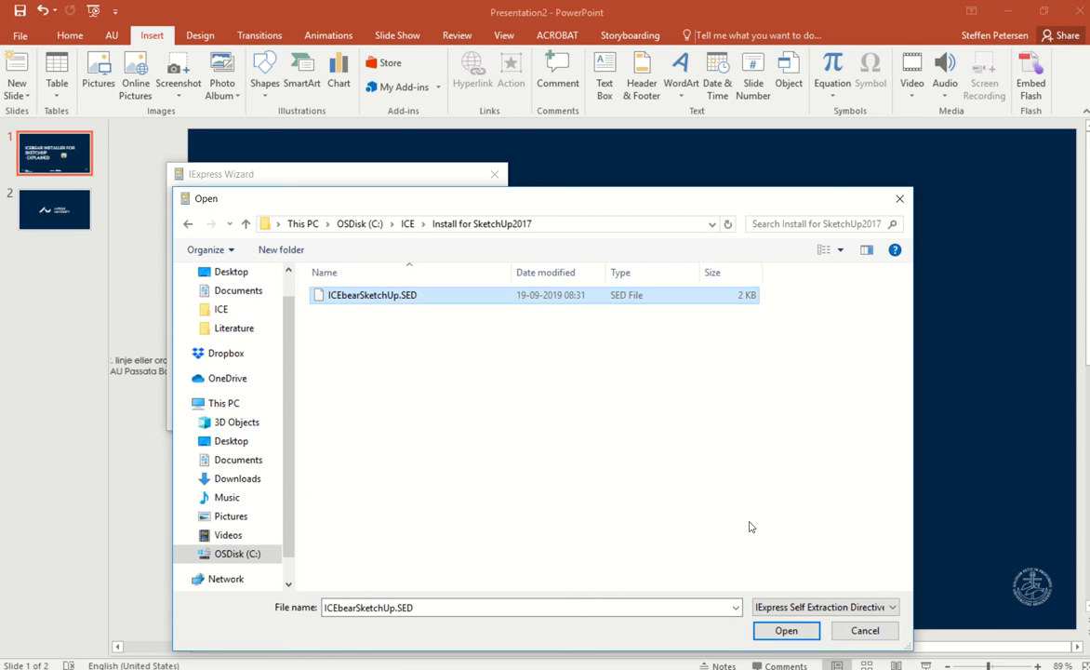
pyautogui.click(780, 632)
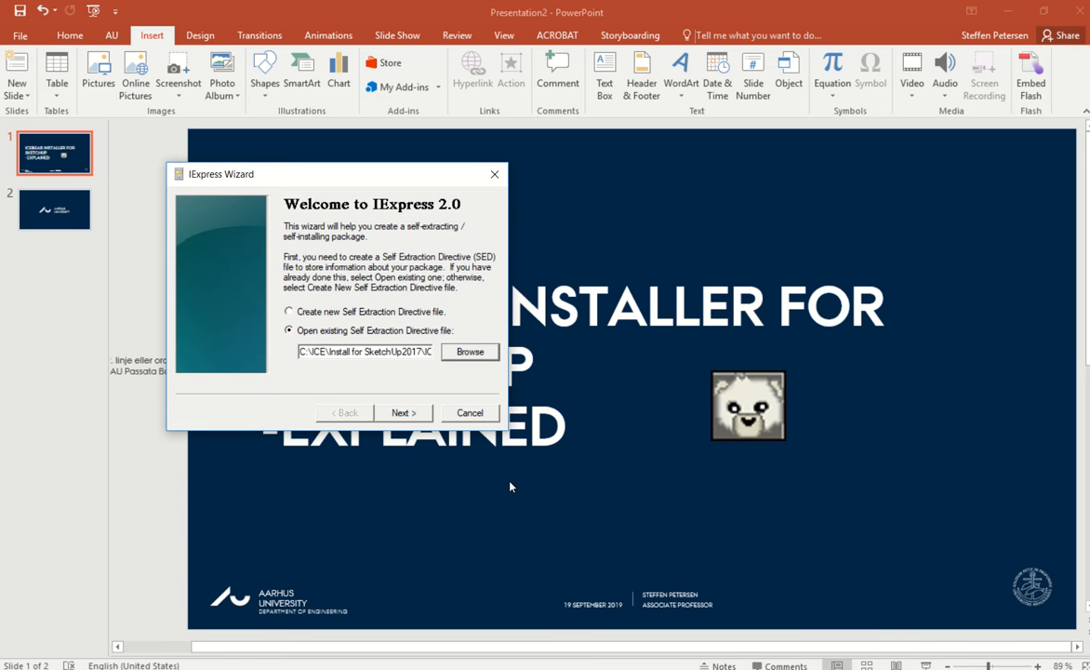
# Choose to modify the Self Extraction Directive file and keep its package purpose, title ICEbearSketchUpMake2017, confirmation prompt and no-license setting
pyautogui.click(402, 412)
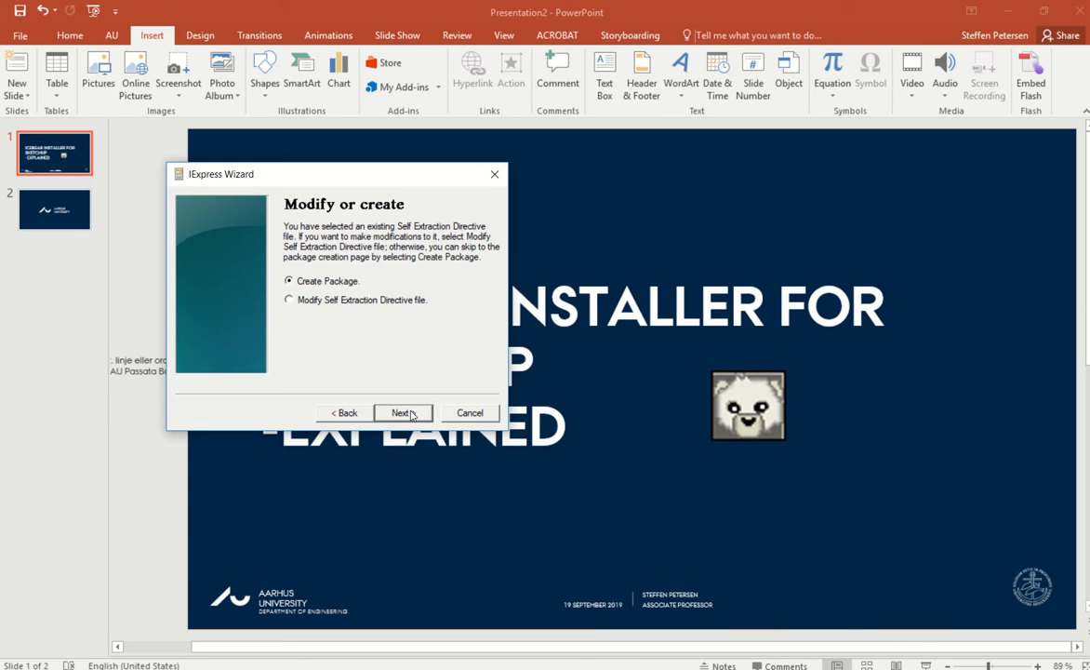
pyautogui.click(289, 299)
pyautogui.click(415, 415)
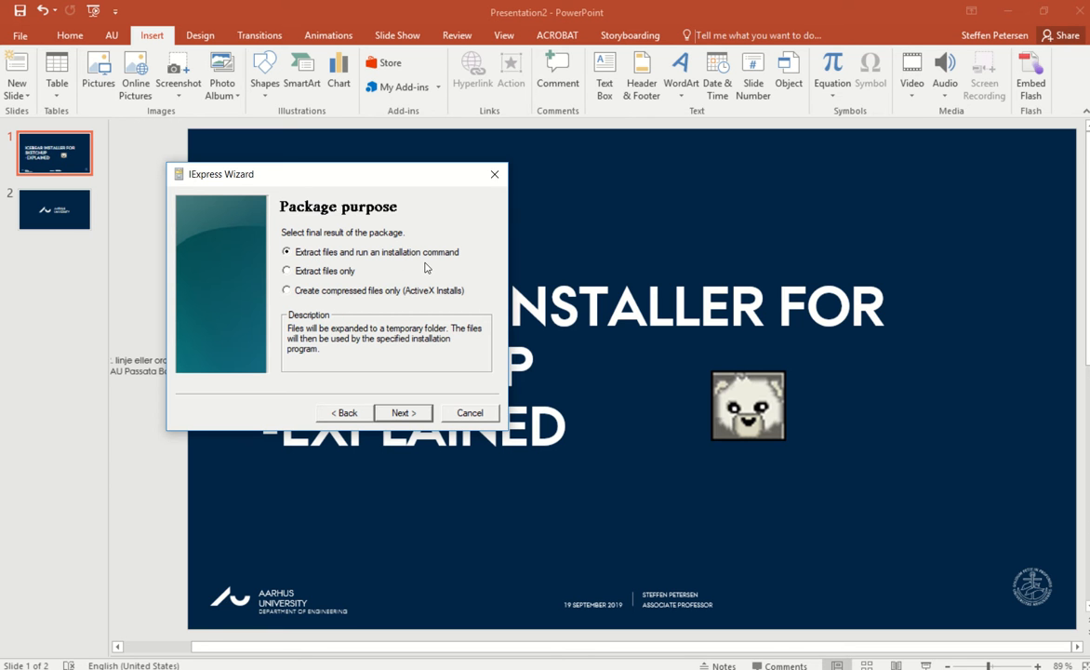
pyautogui.click(403, 414)
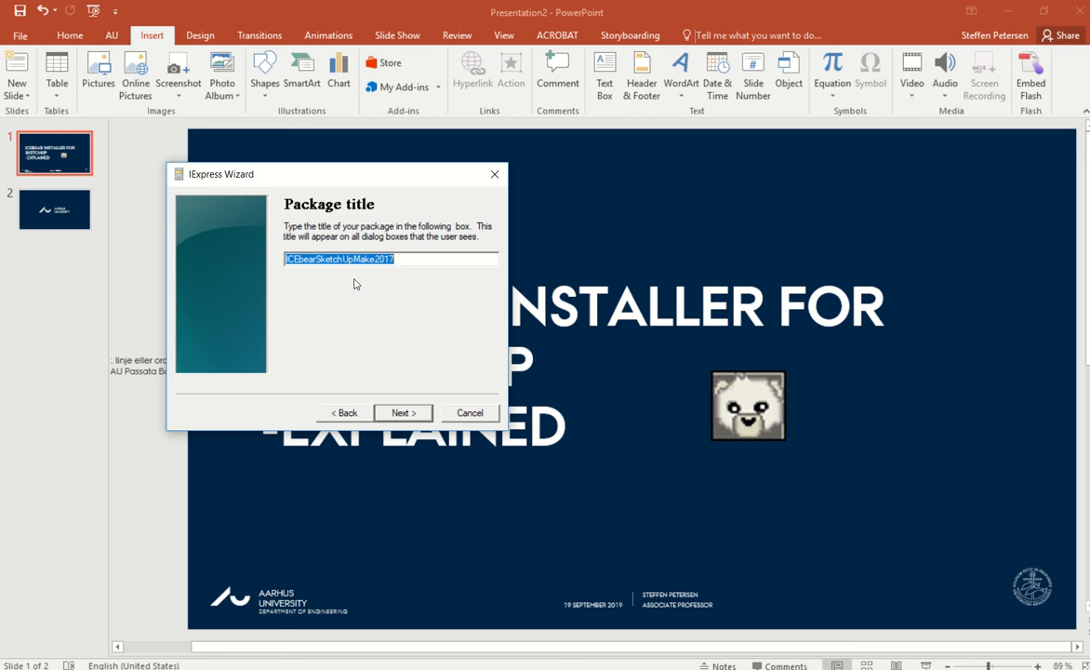
pyautogui.click(400, 414)
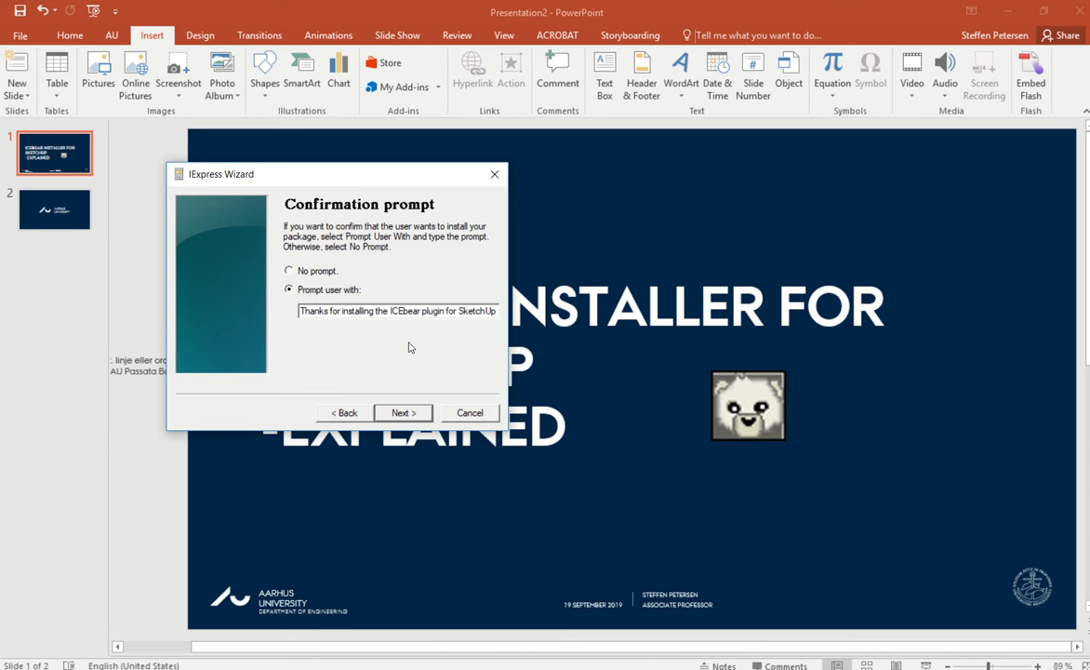
pyautogui.click(399, 414)
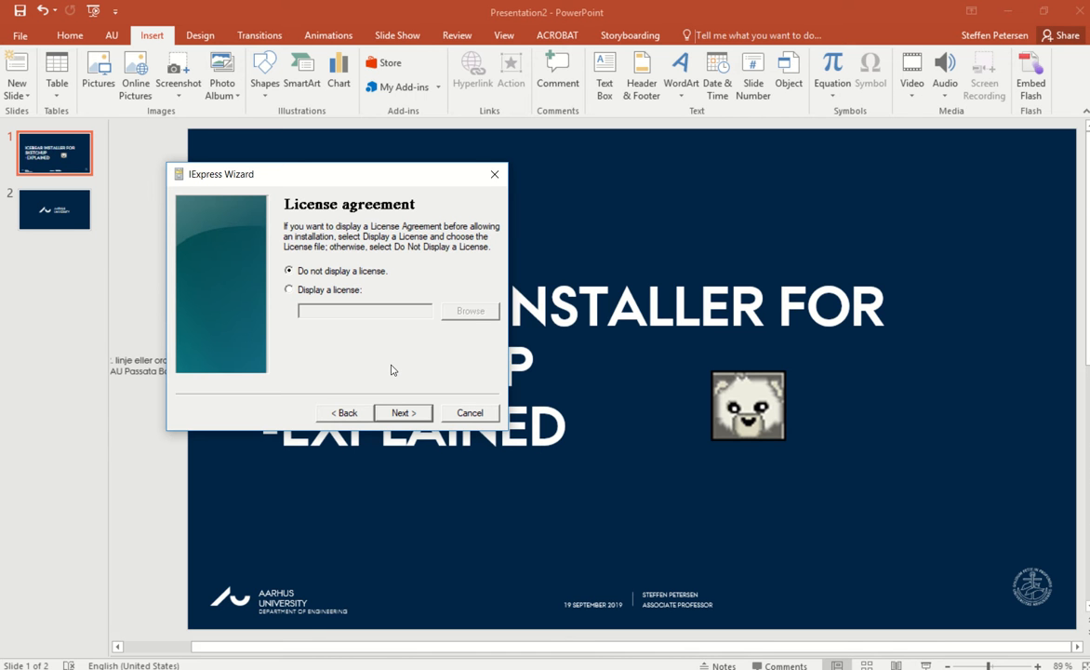
pyautogui.click(400, 415)
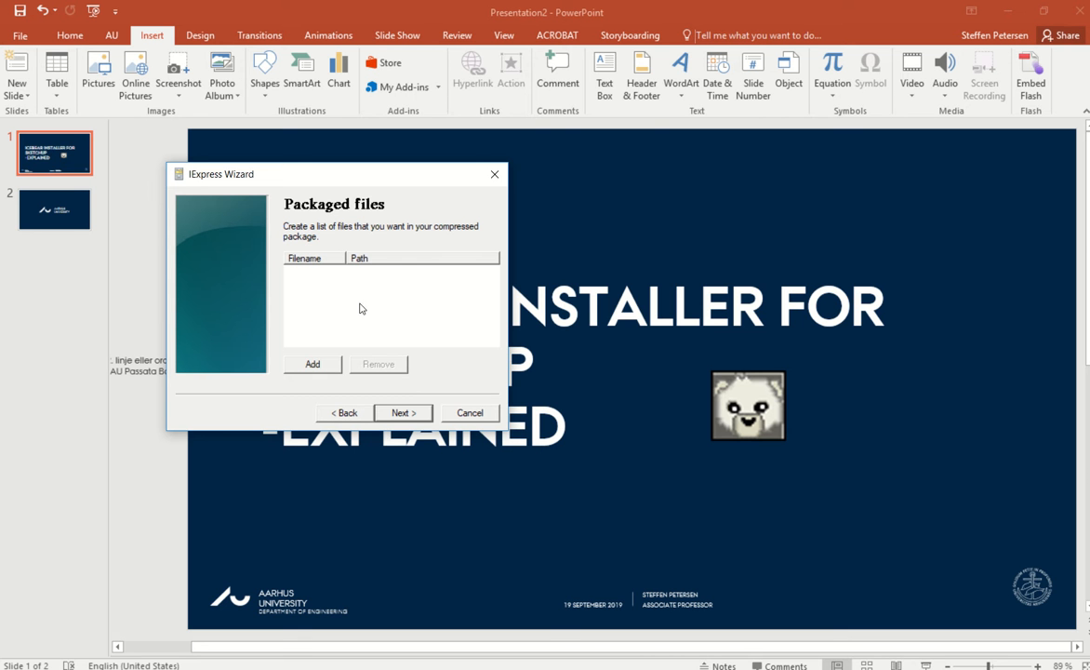
# Add all files from C:\ICE\Install for SketchUp2017 to the package, except ICEbearSketchUp.SED and ICEbearSketchUpMake2017.EXE, and accept the packaged files list
pyautogui.click(313, 364)
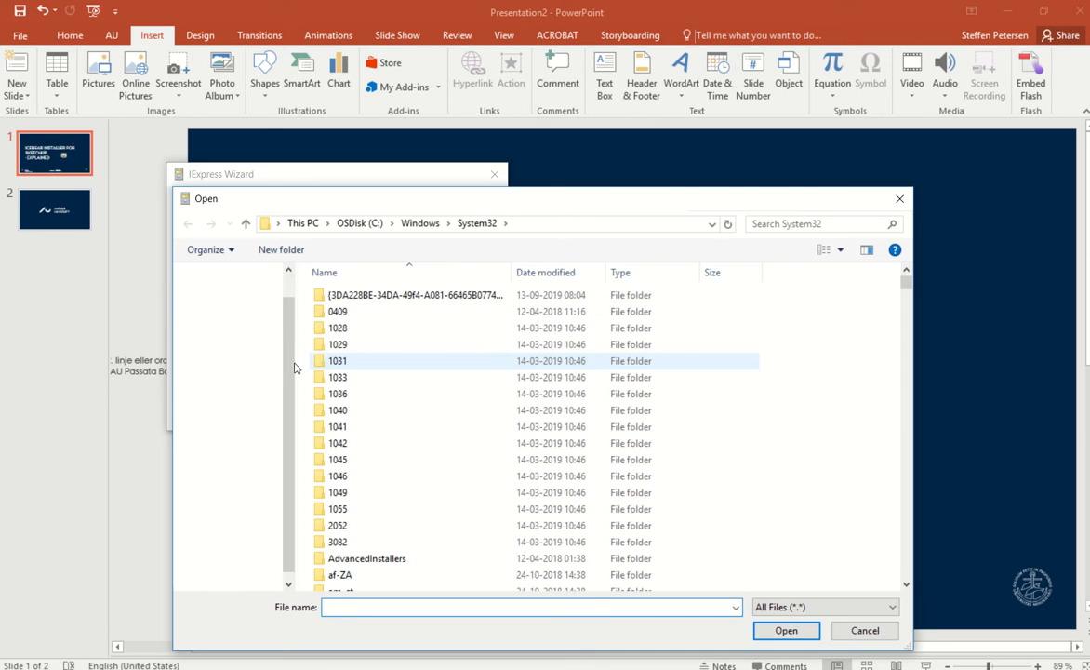
pyautogui.click(219, 340)
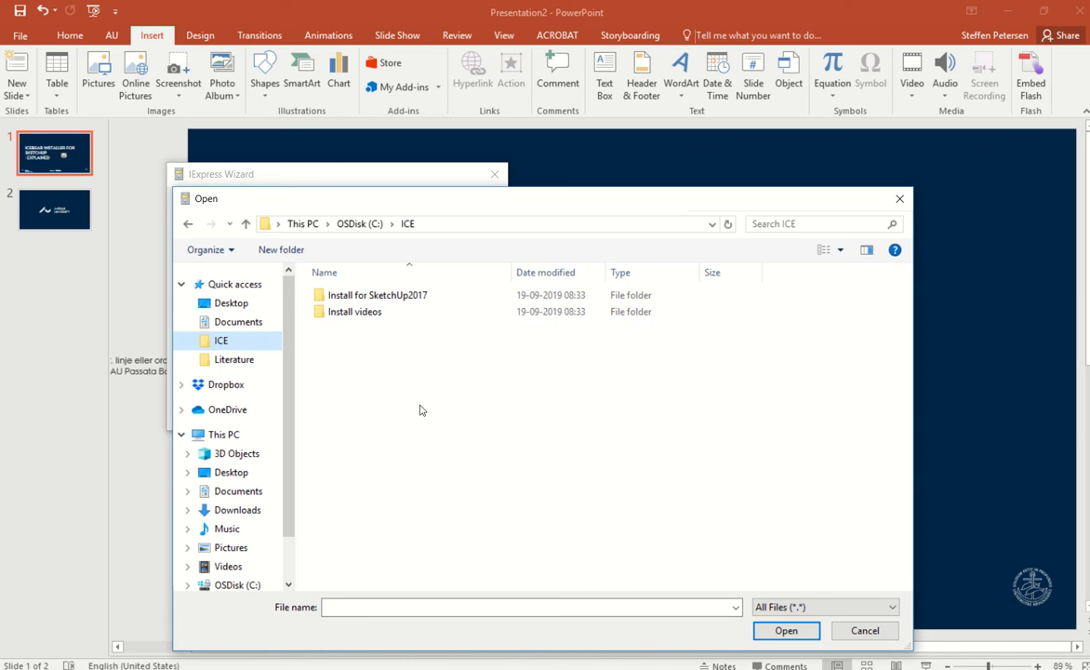
pyautogui.doubleClick(394, 299)
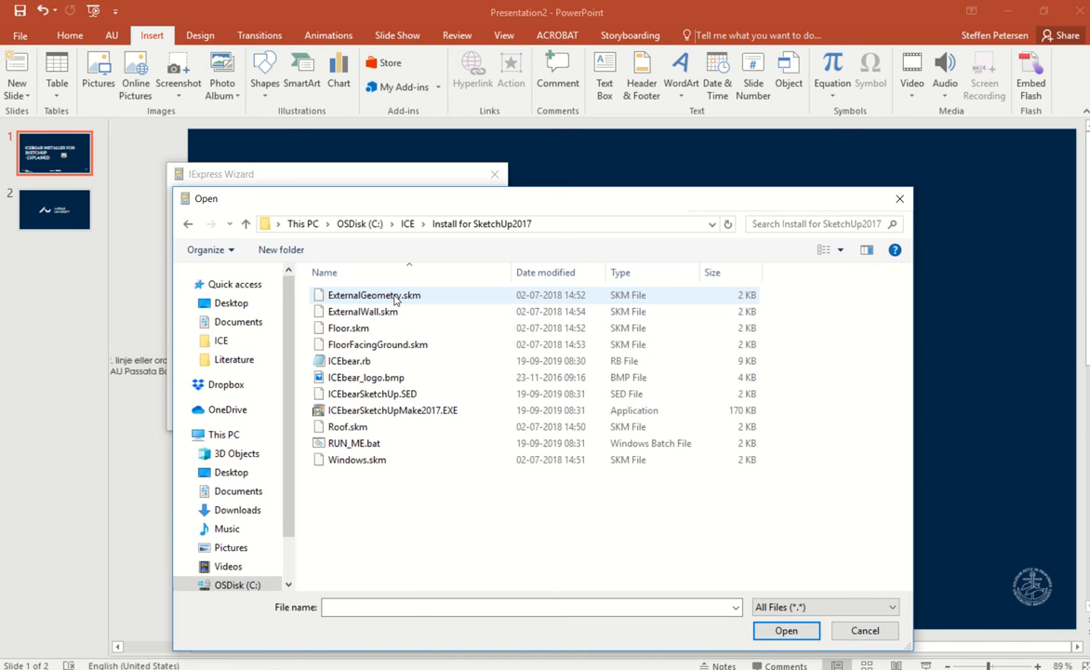
pyautogui.click(394, 299)
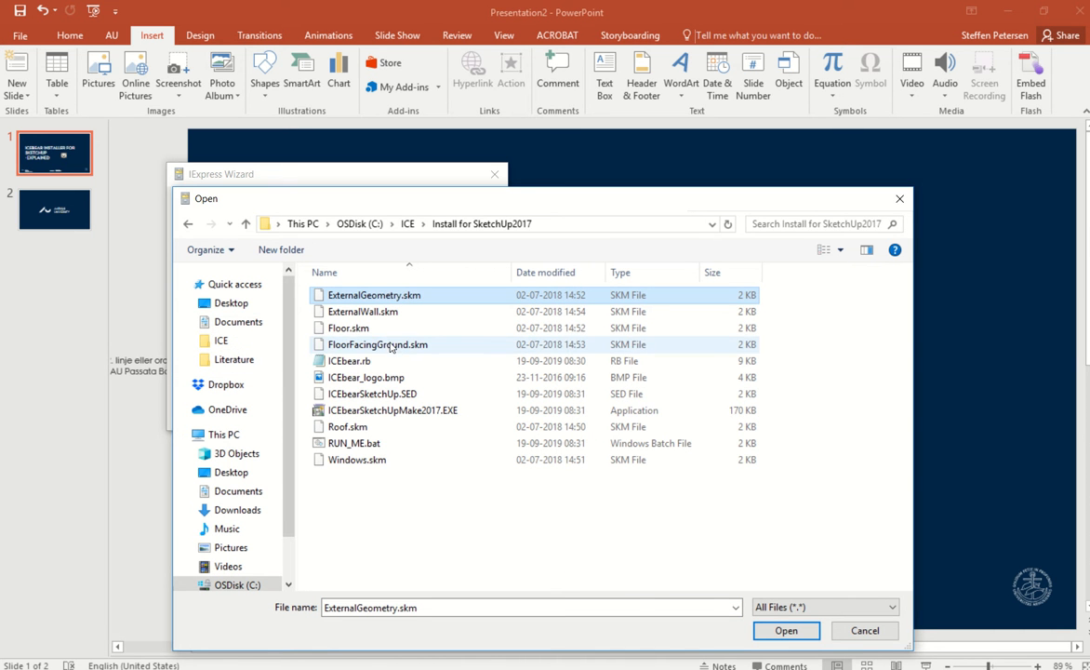
pyautogui.keyDown('shift'); pyautogui.click(389, 346); pyautogui.keyUp('shift')
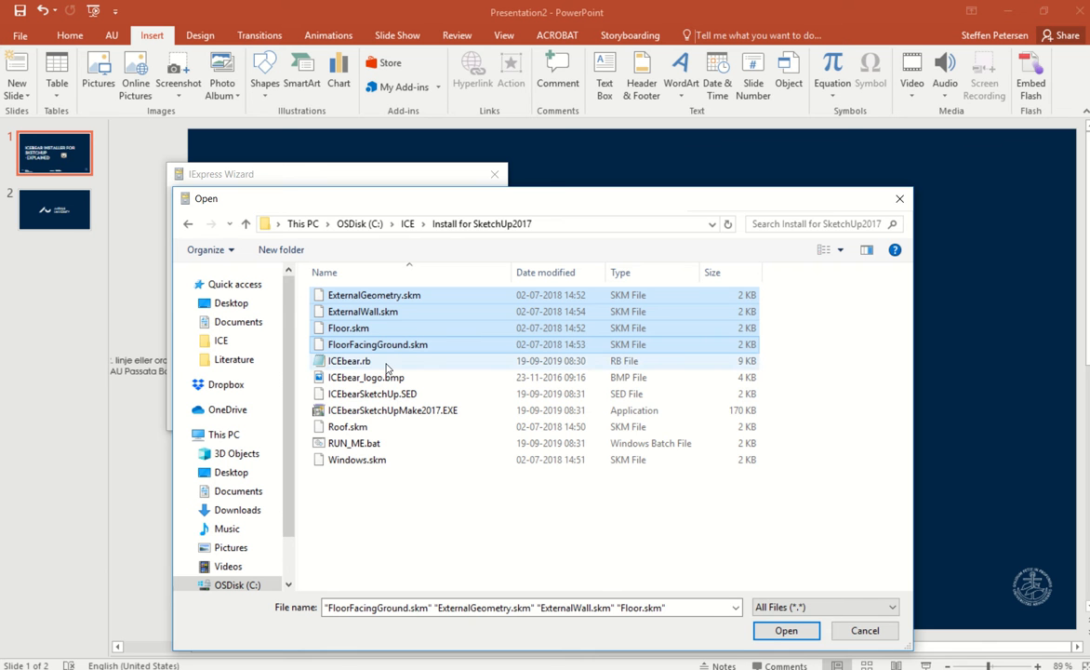
pyautogui.keyDown('shift'); pyautogui.click(358, 361); pyautogui.keyUp('shift')
pyautogui.keyDown('shift'); pyautogui.click(384, 377); pyautogui.keyUp('shift')
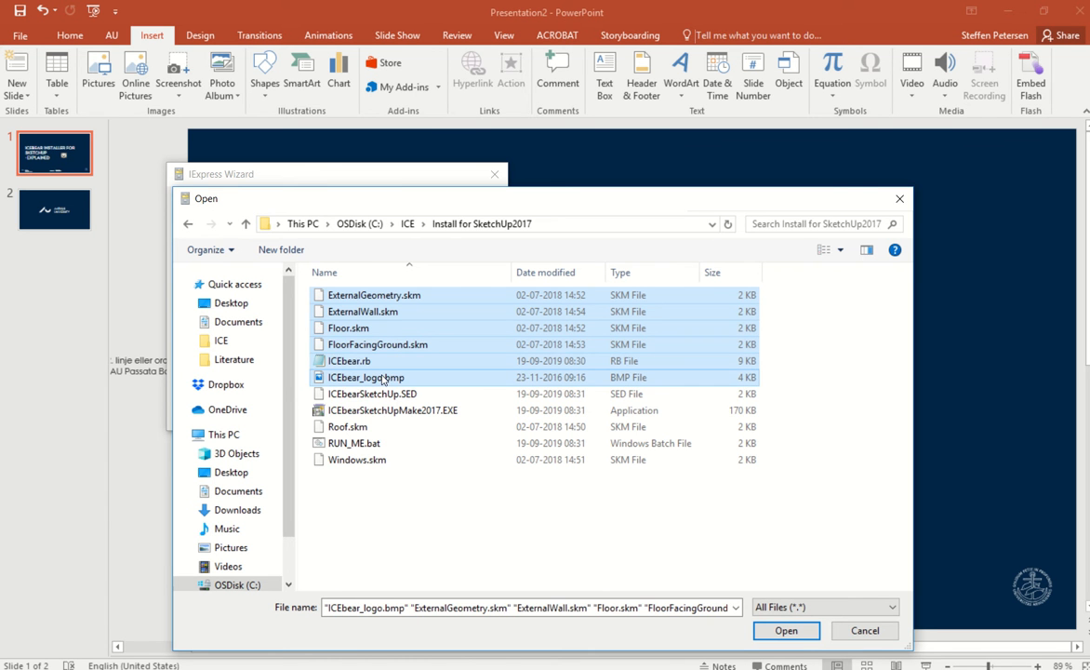
pyautogui.keyDown('ctrl'); pyautogui.click(372, 428); pyautogui.keyUp('ctrl')
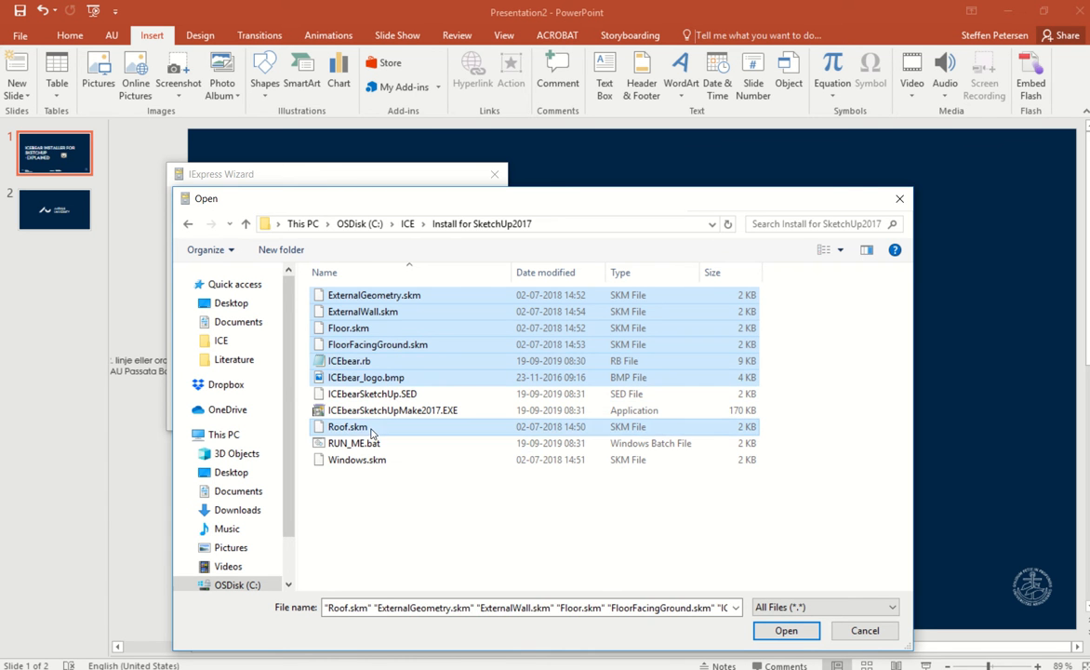
pyautogui.keyDown('ctrl'); pyautogui.click(359, 460); pyautogui.keyUp('ctrl')
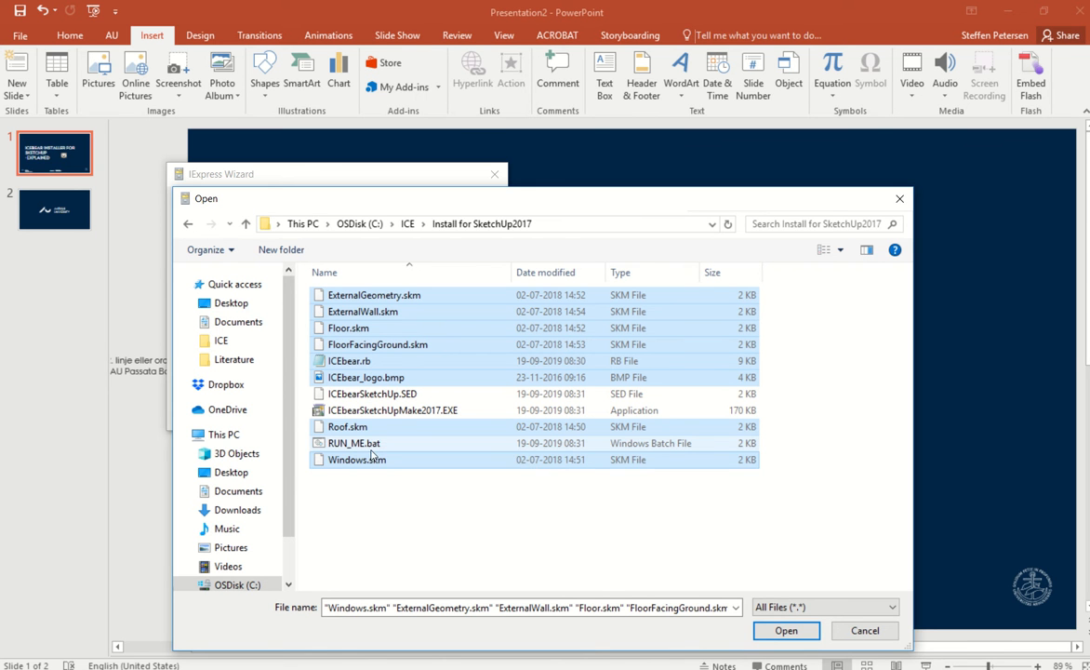
pyautogui.keyDown('ctrl'); pyautogui.click(377, 444); pyautogui.keyUp('ctrl')
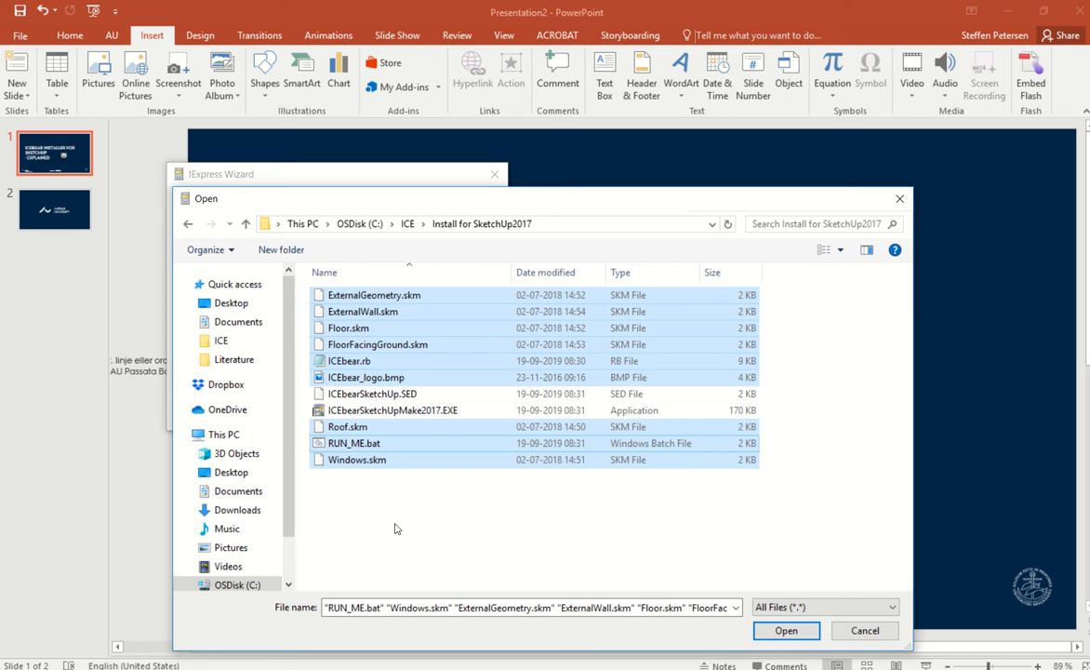
pyautogui.click(783, 631)
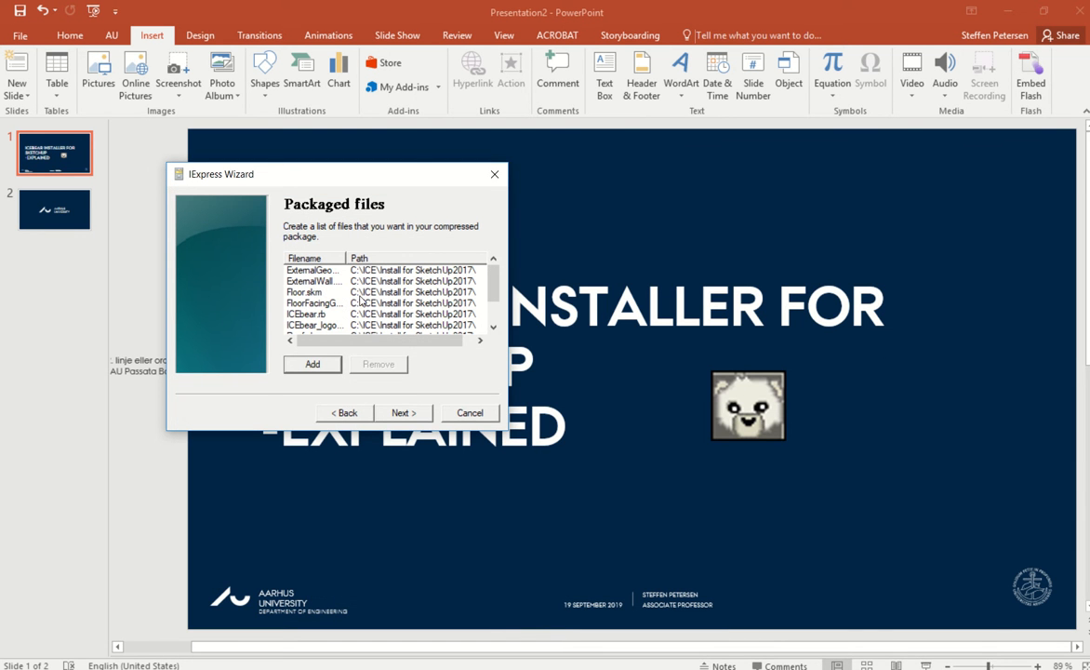
pyautogui.click(413, 415)
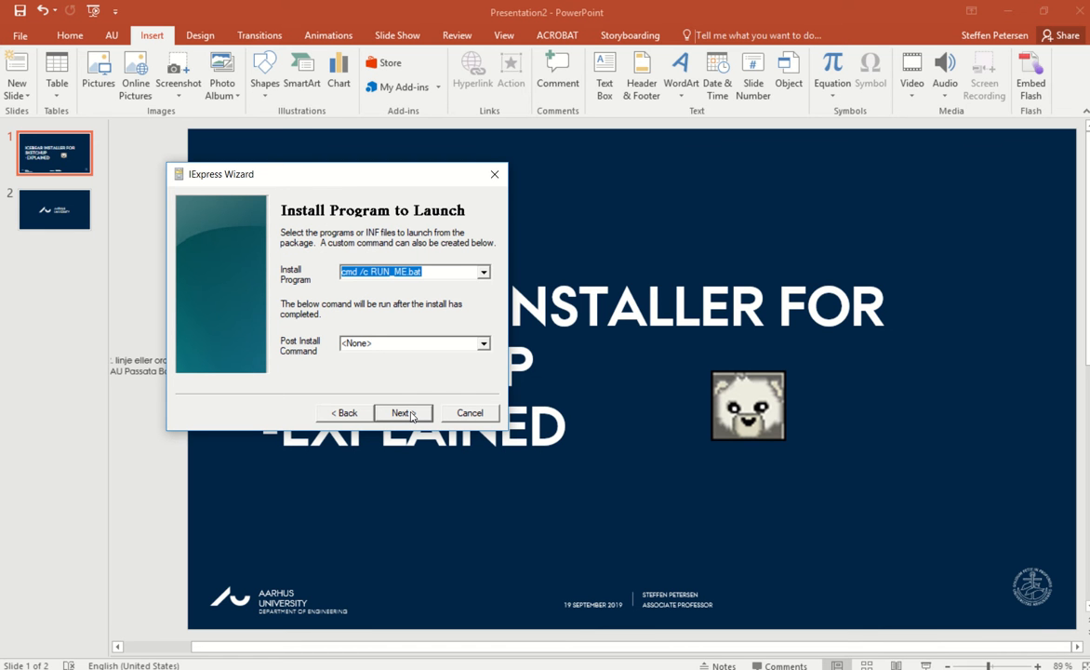
# Check the available install programs, and keep cmd /c RUN_ME.bat as the install program with no post-install command
pyautogui.click(433, 275)
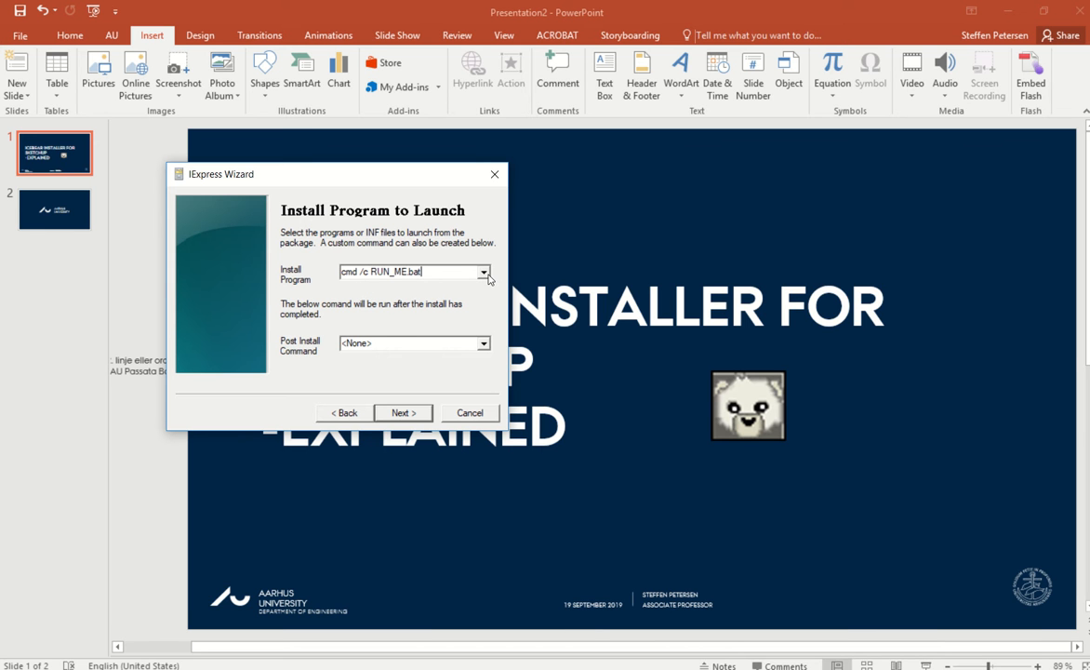
pyautogui.click(484, 273)
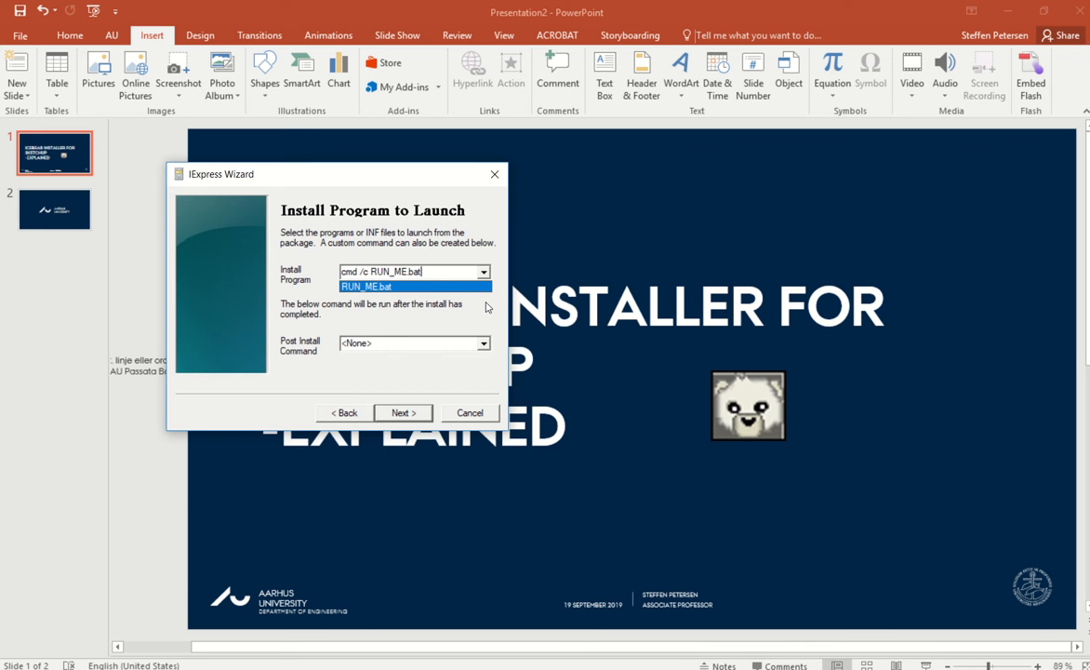
pyautogui.click(486, 309)
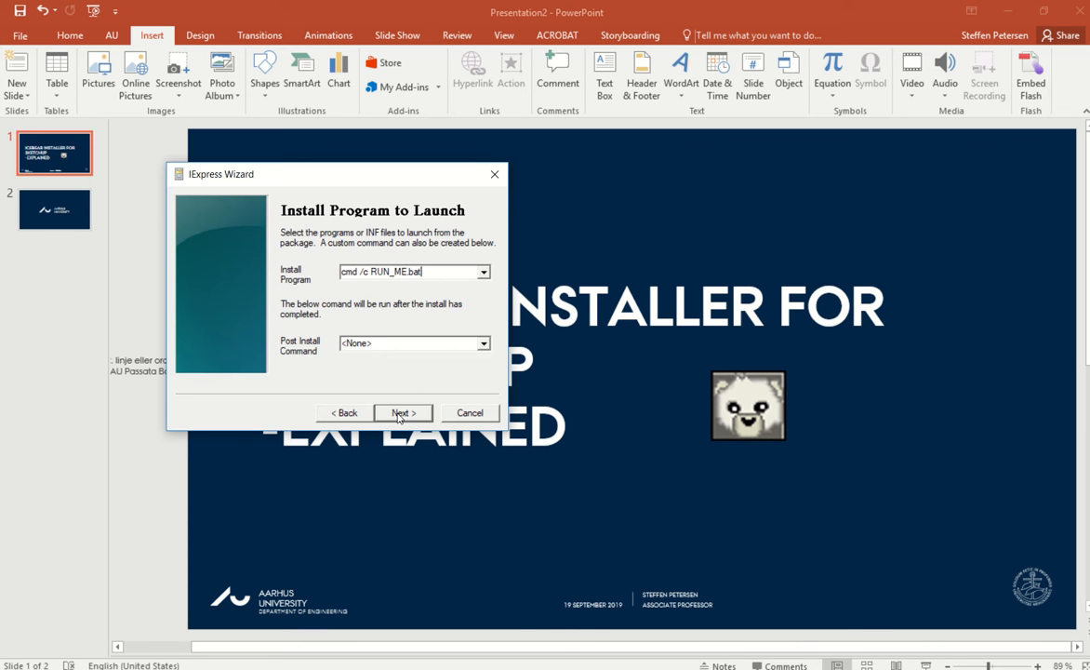
pyautogui.click(399, 414)
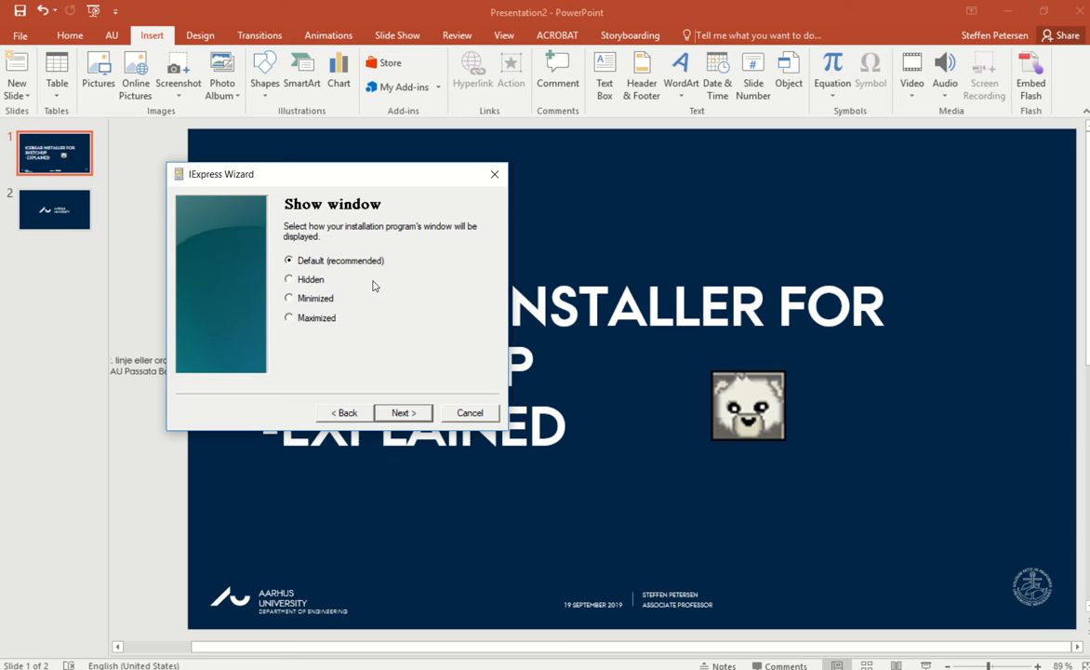
# Accept the default window display, finished message, target file ICEbearSketchUpMake2017.EXE with both package options off, and restart only if needed
pyautogui.click(402, 414)
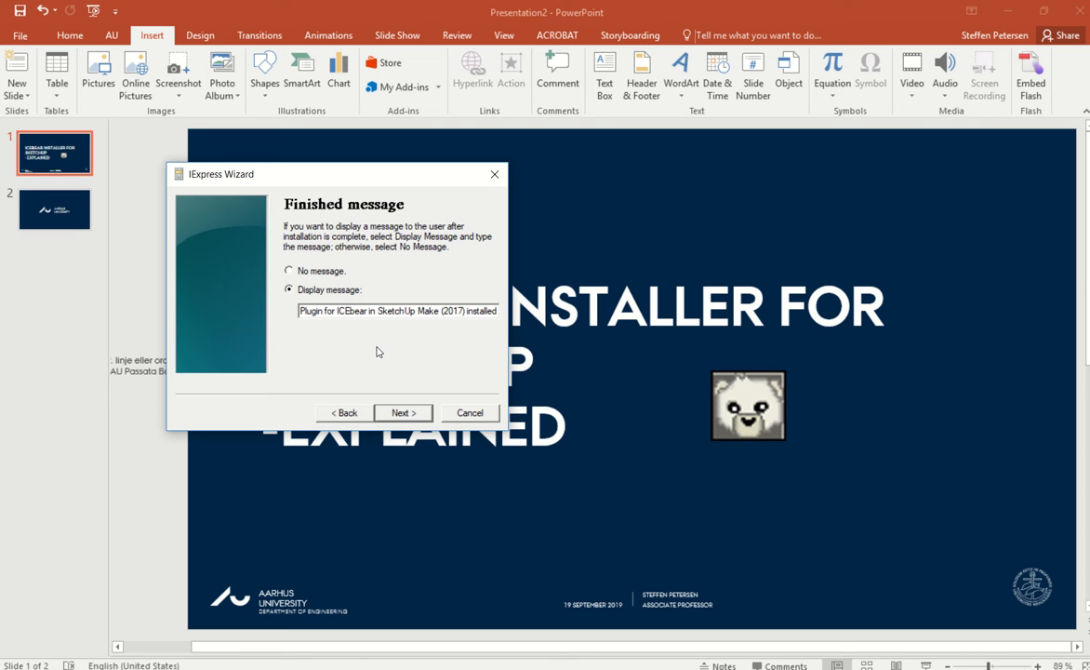
pyautogui.click(403, 412)
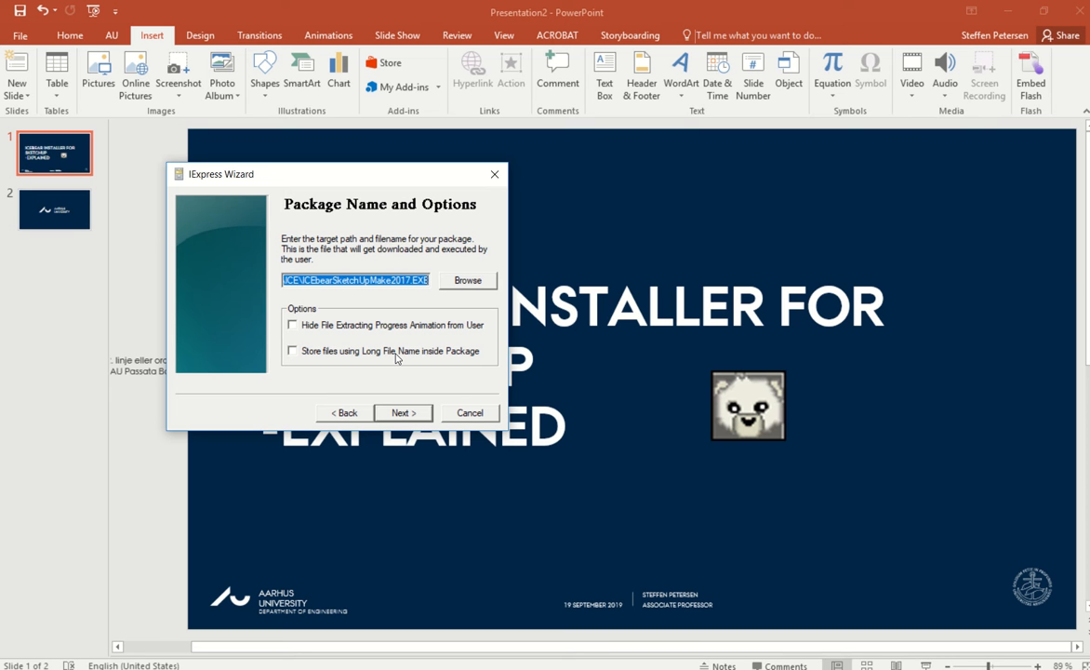
pyautogui.press('Return')
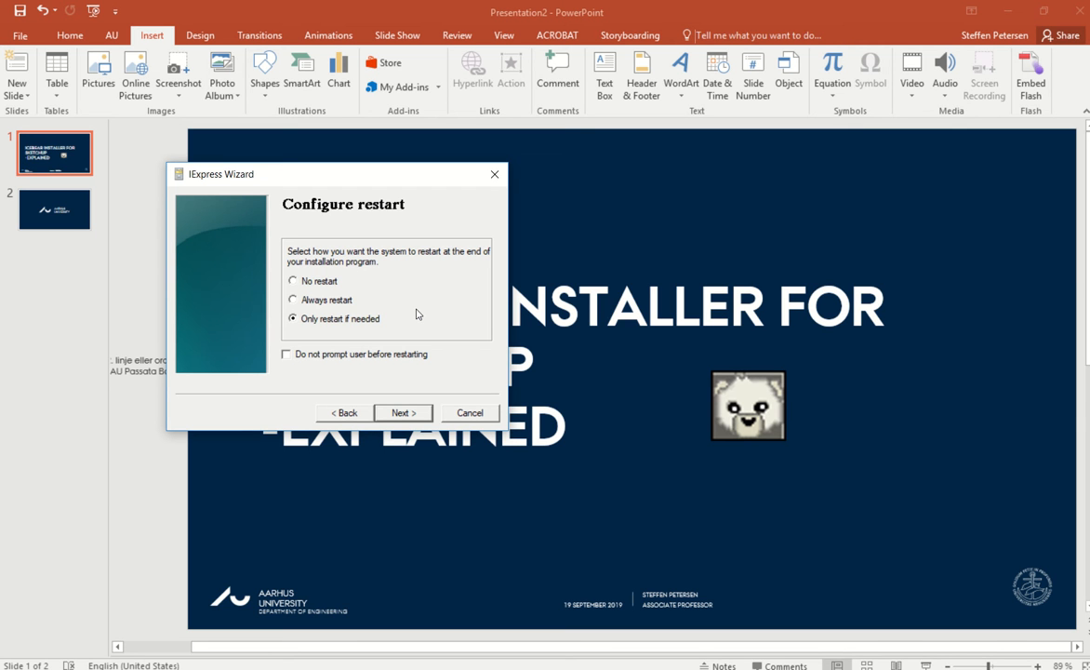
pyautogui.click(403, 413)
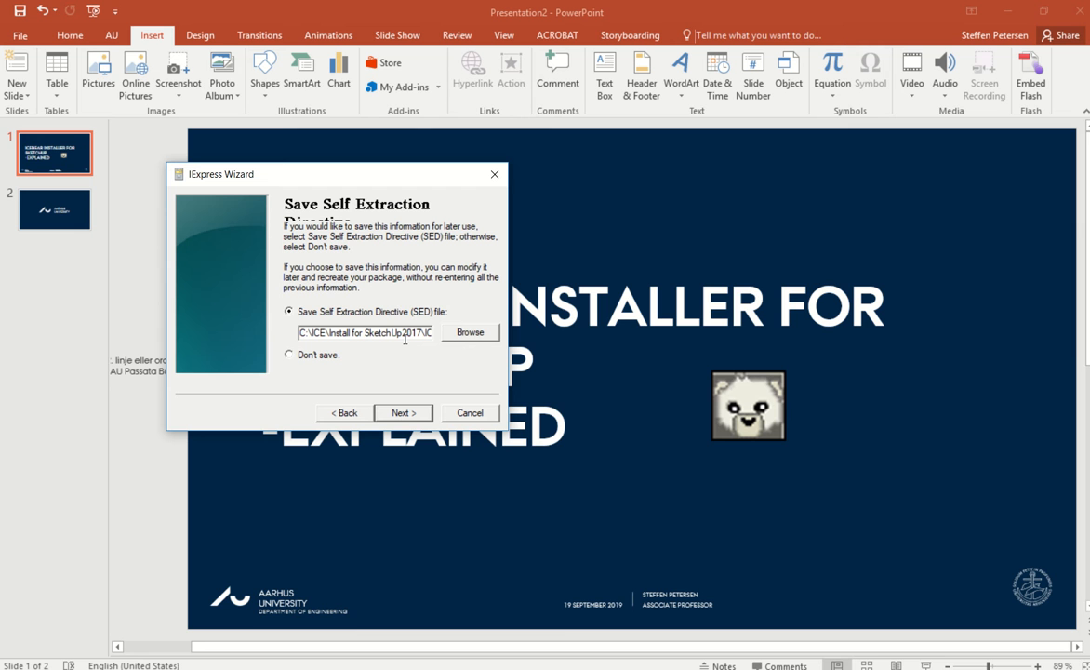
# Save the Self Extraction Directive file in the Install for SketchUp2017 folder, and create the package to complete the wizard
pyautogui.click(402, 413)
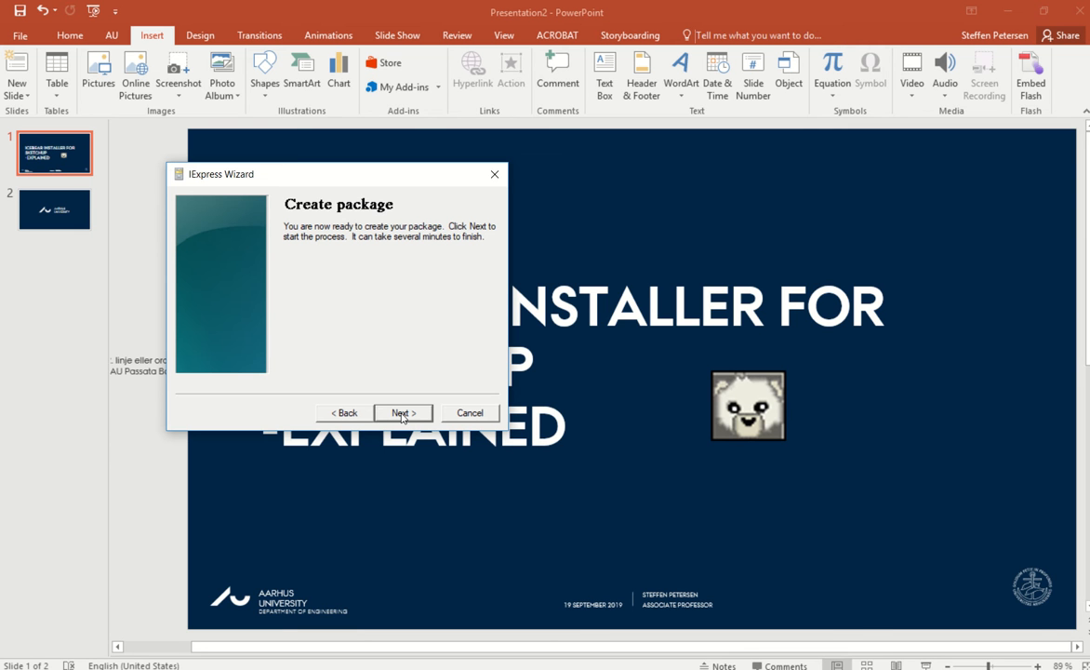
pyautogui.click(402, 413)
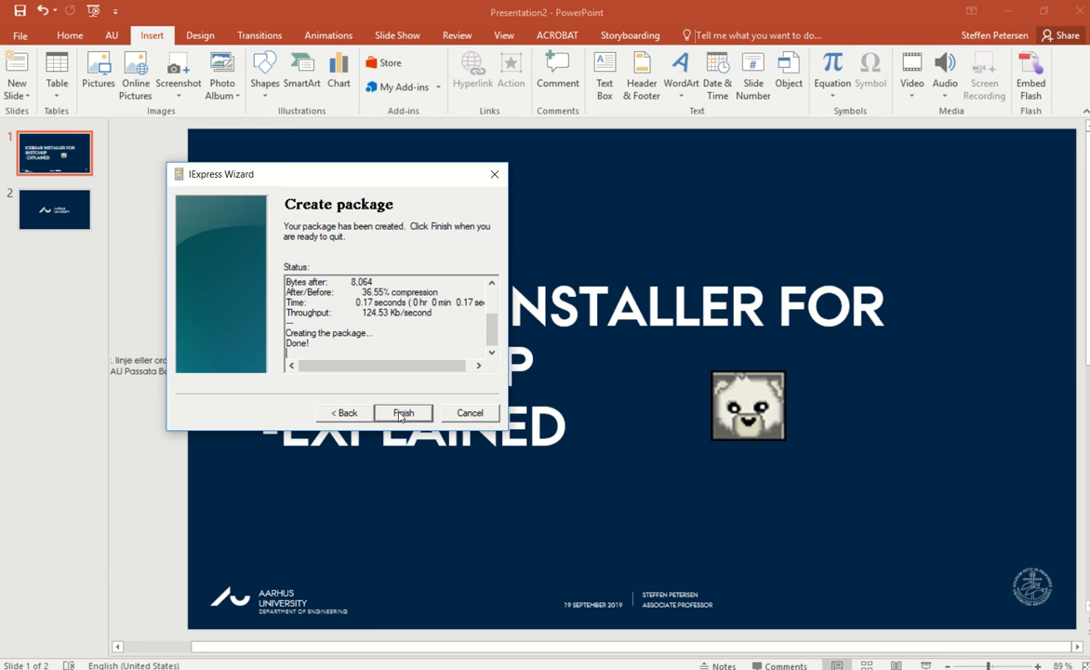
pyautogui.click(401, 414)
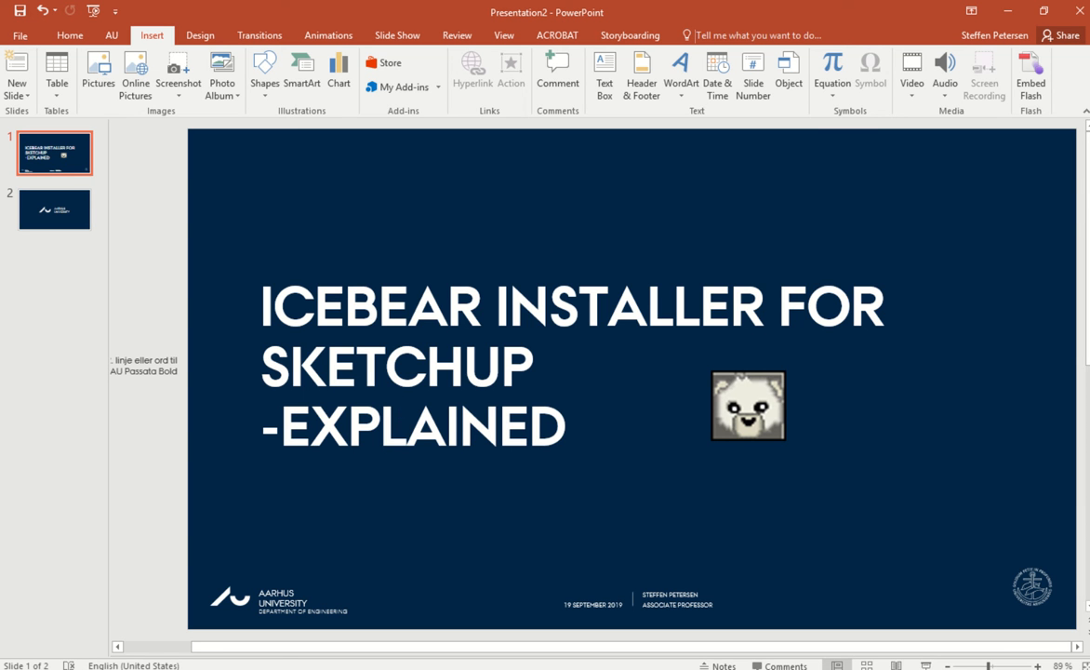
# Open RUN_ME.bat from the Install for SketchUp2017 folder for editing in Notepad
pyautogui.moveTo(1089, 101)
pyautogui.click(1014, 158)
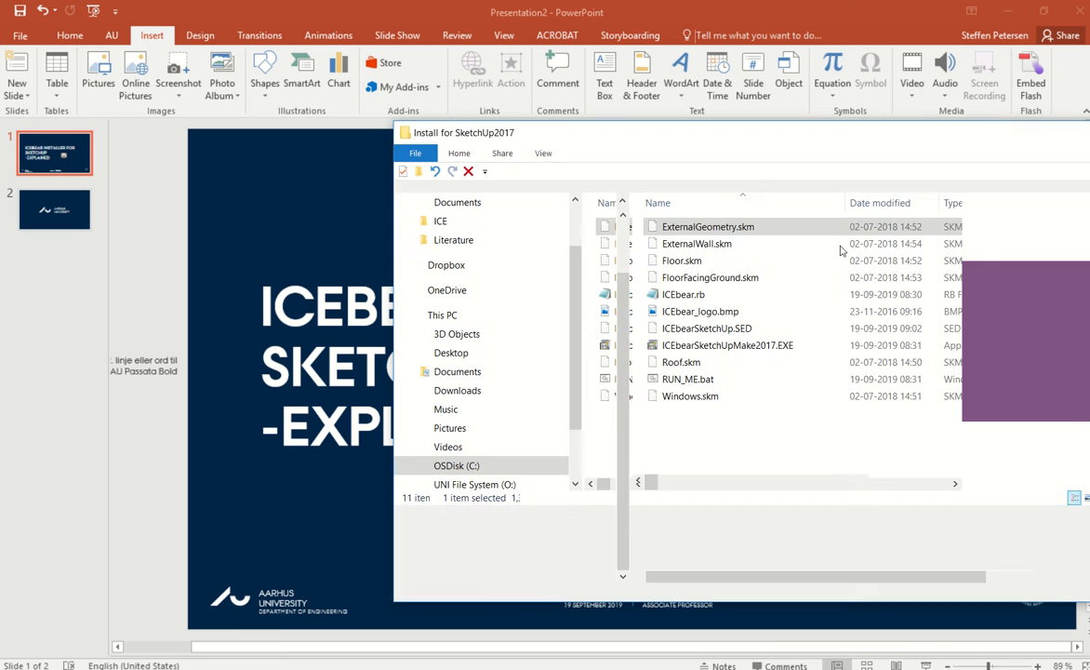
pyautogui.click(686, 395)
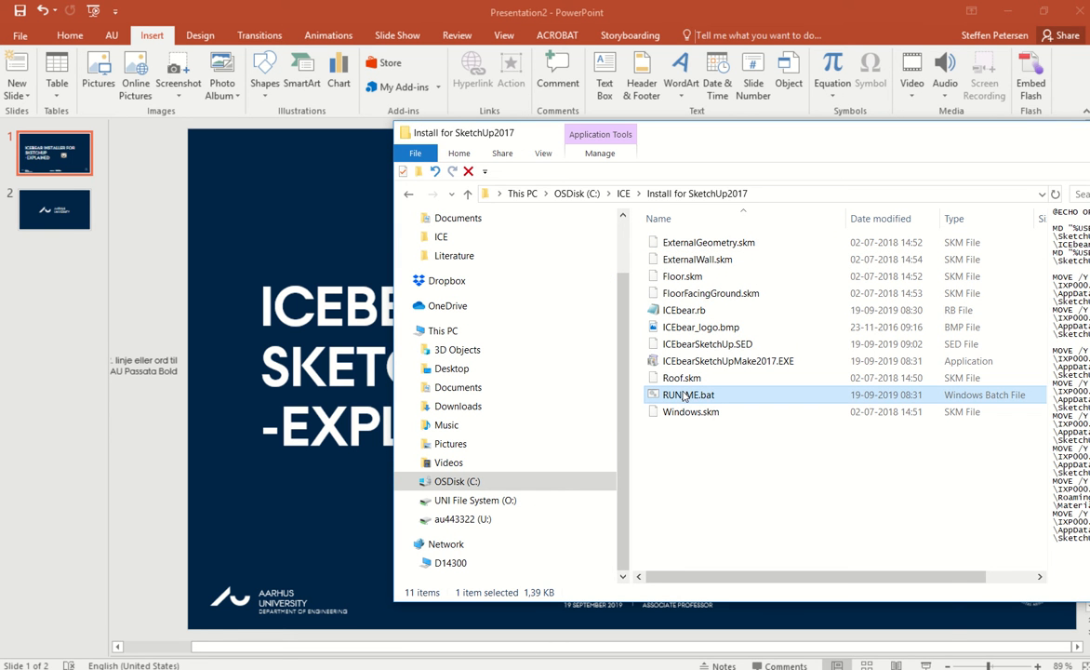
pyautogui.rightClick(686, 395)
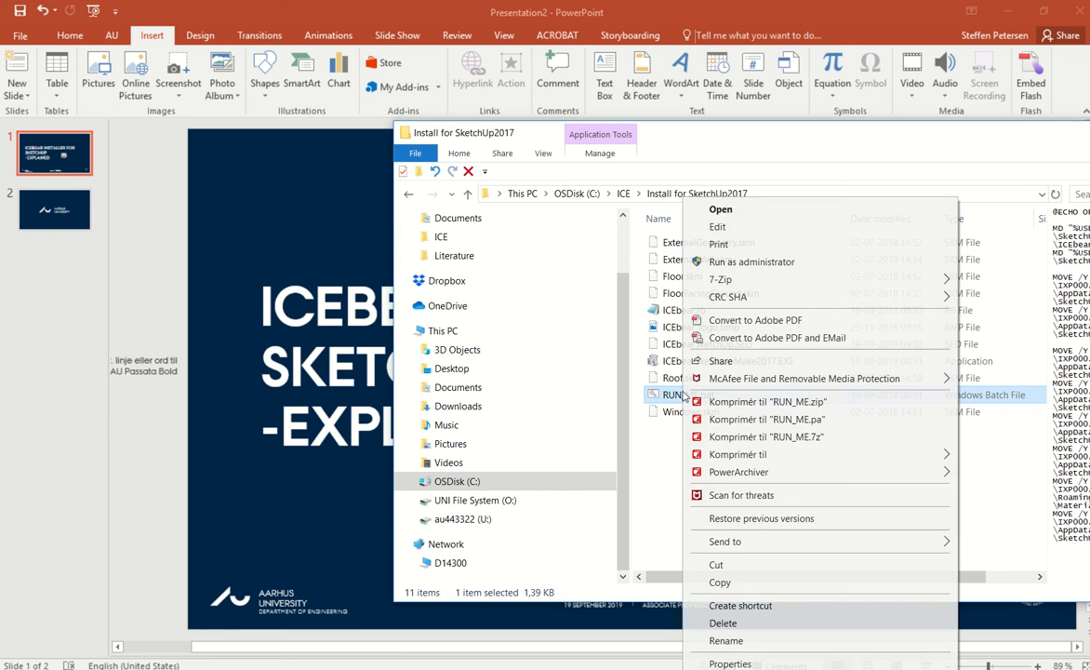
pyautogui.click(763, 233)
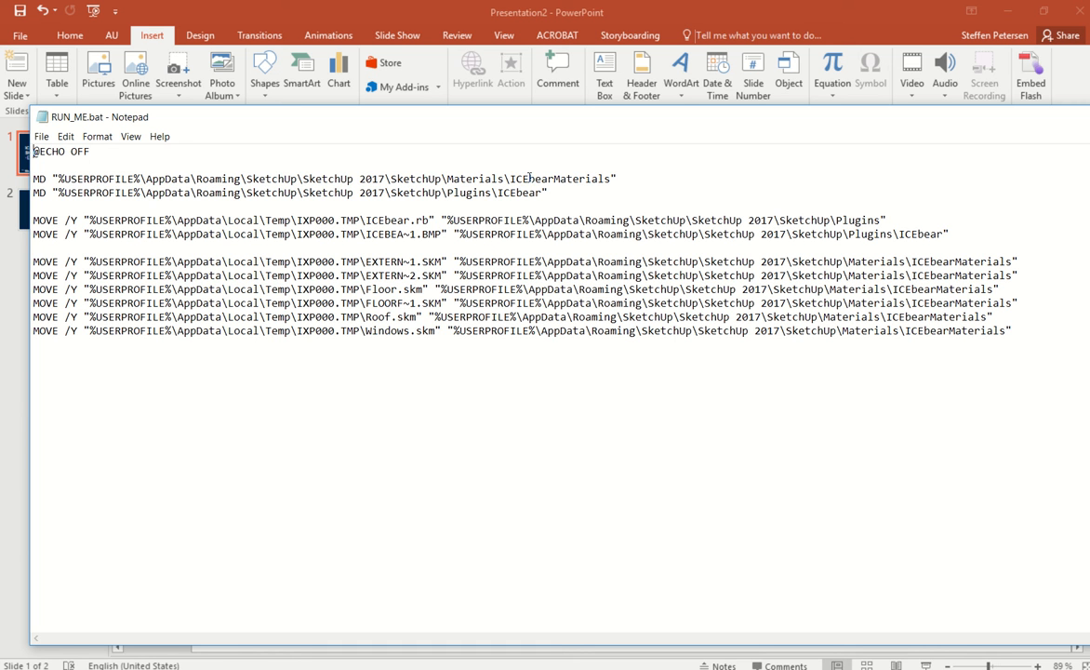
# Go through the batch file's MD commands for ICEbearMaterials and Plugins\ICEbear, and its MOVE commands for ICEbear.rb and the logo
pyautogui.moveTo(510, 177); pyautogui.dragTo(614, 185)
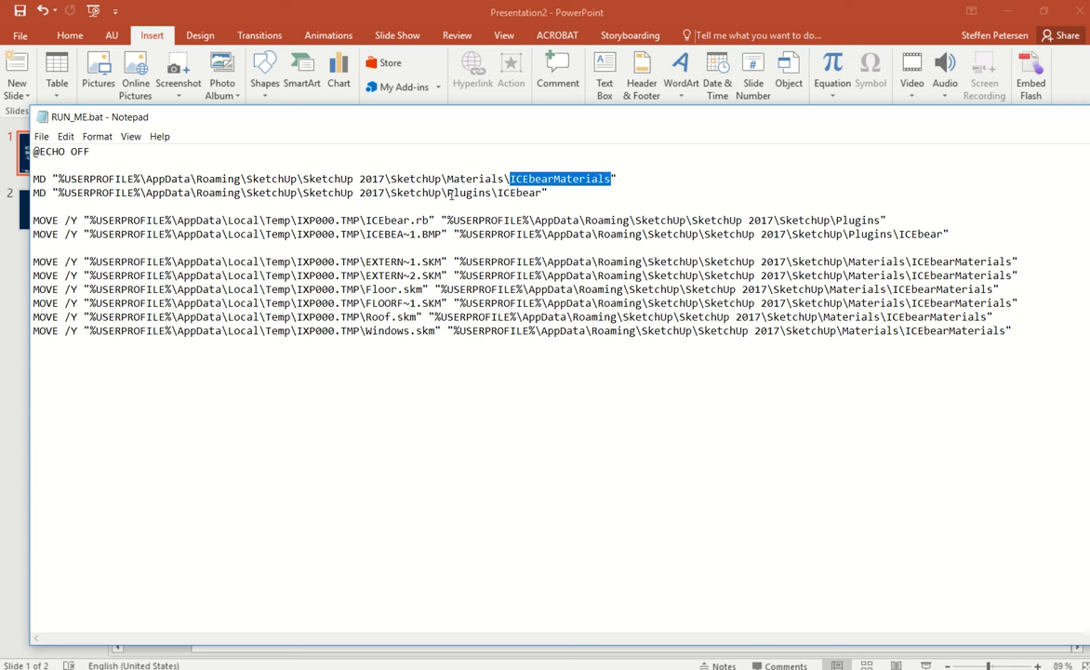
pyautogui.moveTo(448, 192); pyautogui.dragTo(543, 194)
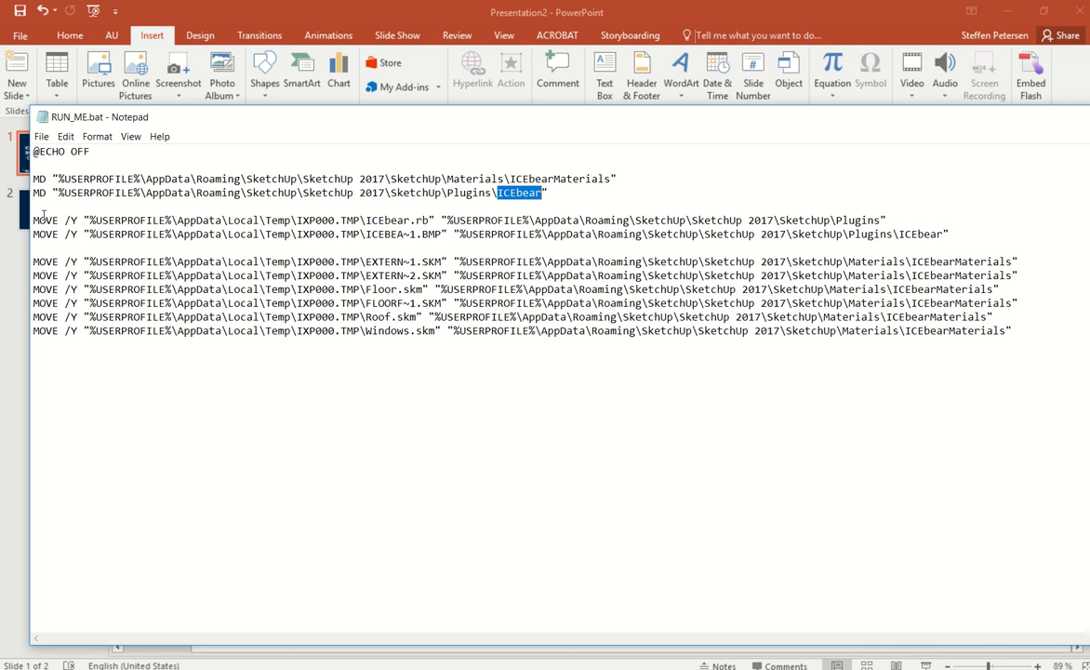
pyautogui.moveTo(34, 220); pyautogui.dragTo(898, 217)
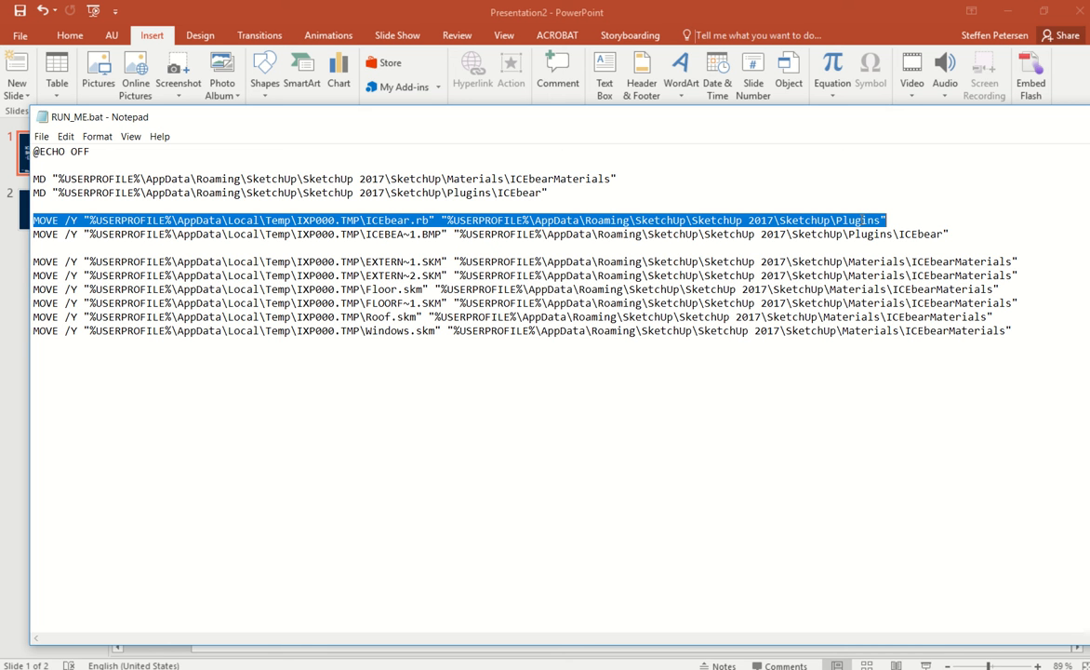
pyautogui.click(367, 216)
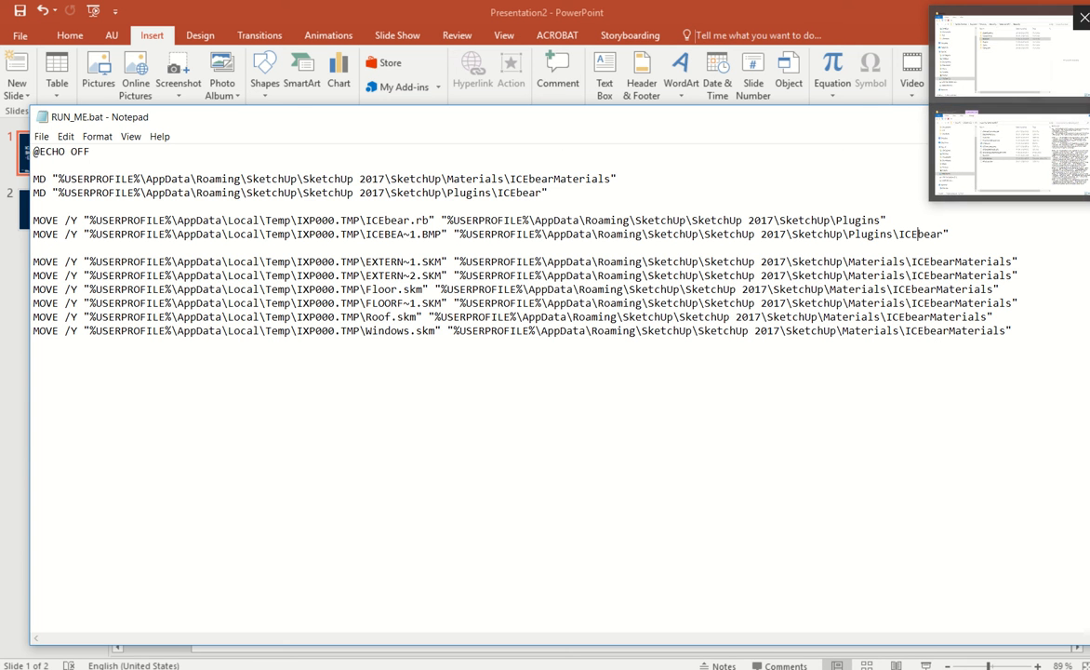
# Return to the Install for SketchUp2017 folder and check ICEbearSketchUp.SED and ICEbearSketchUpMake2017.EXE
pyautogui.moveTo(1014, 146)
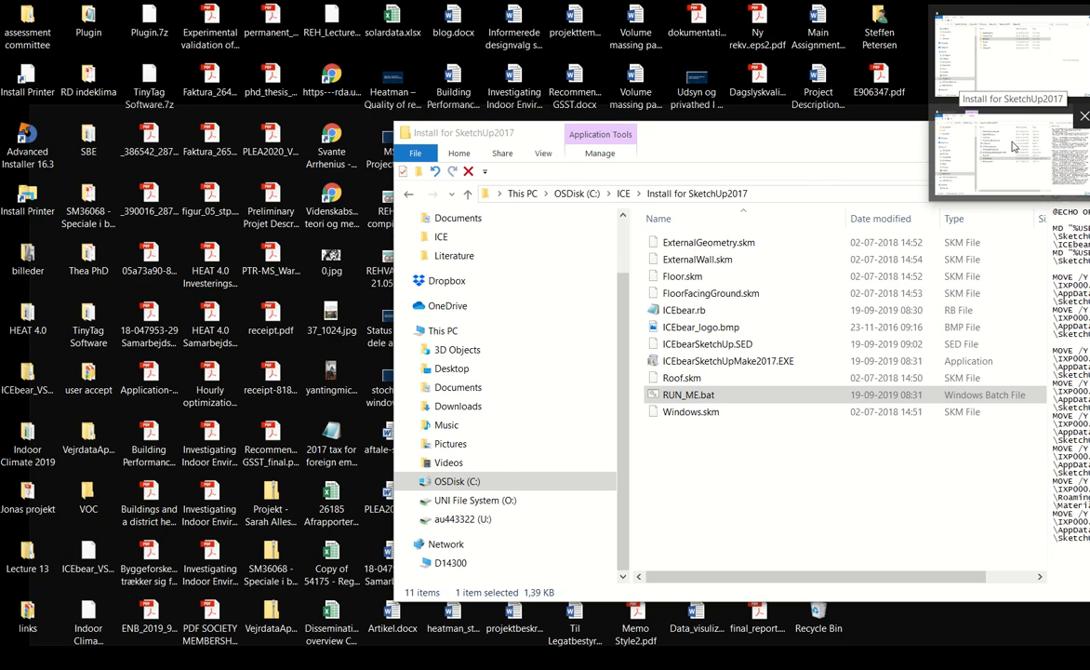
pyautogui.click(1014, 146)
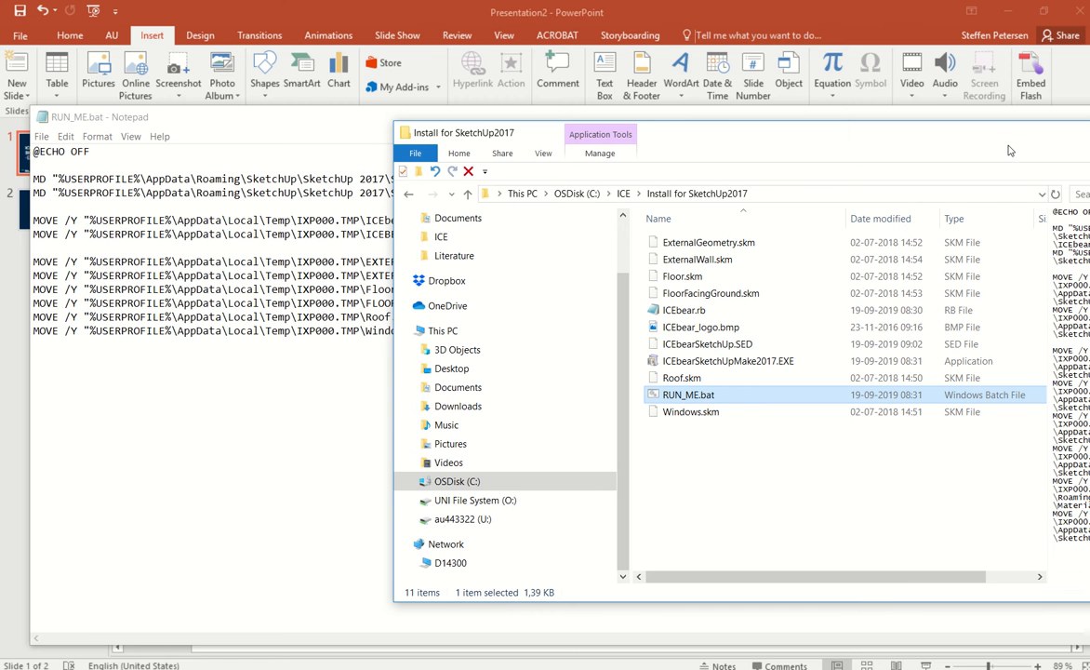
pyautogui.click(685, 368)
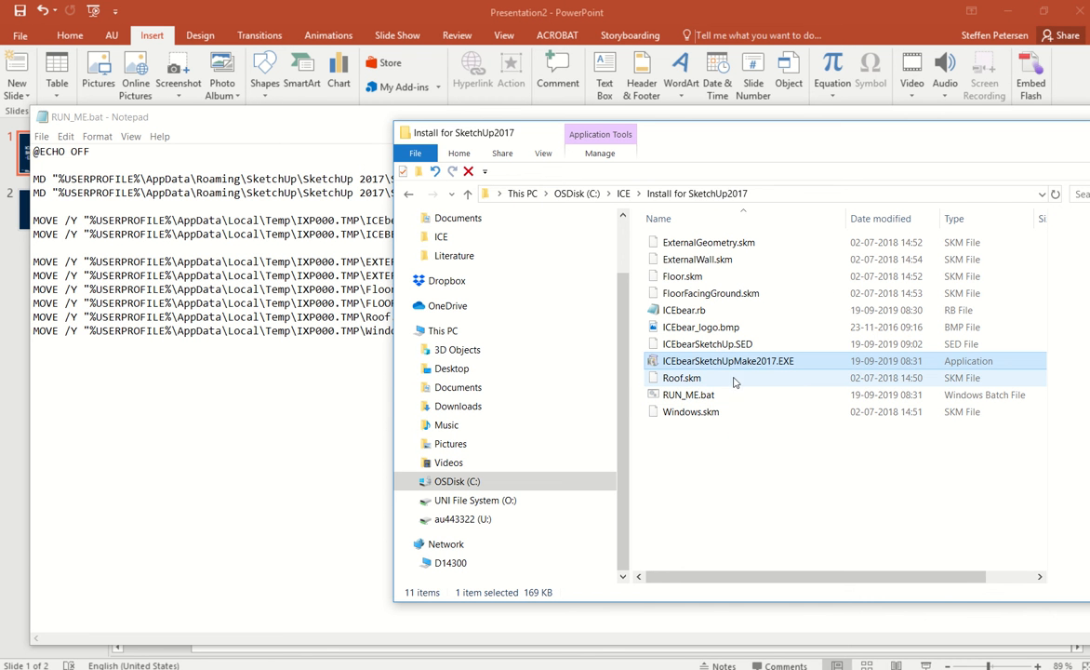
pyautogui.click(728, 346)
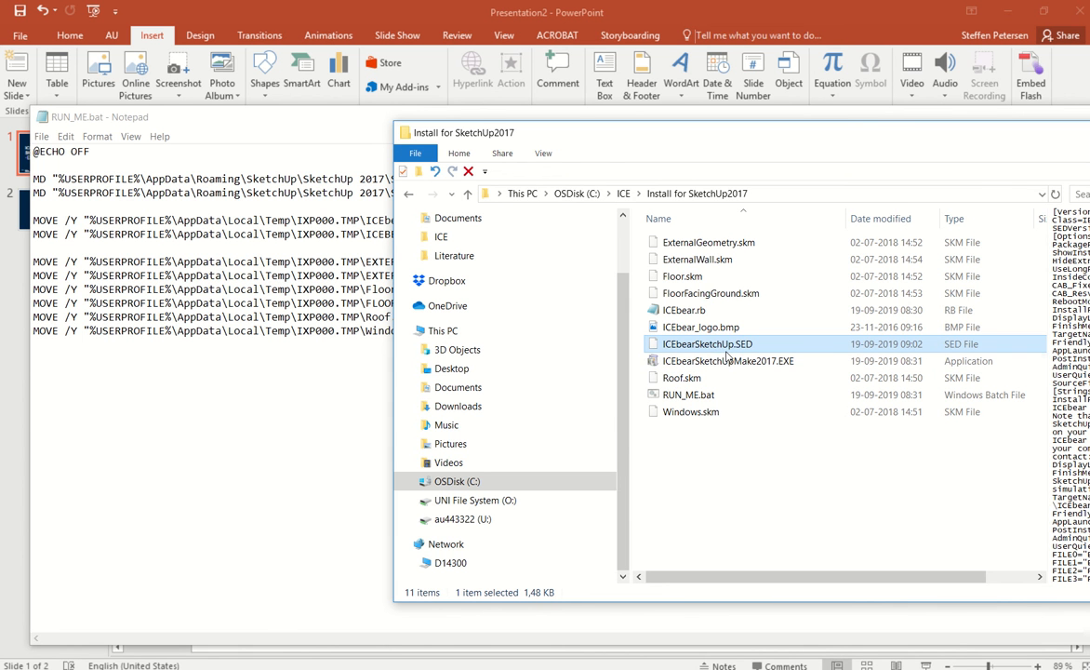
pyautogui.click(727, 362)
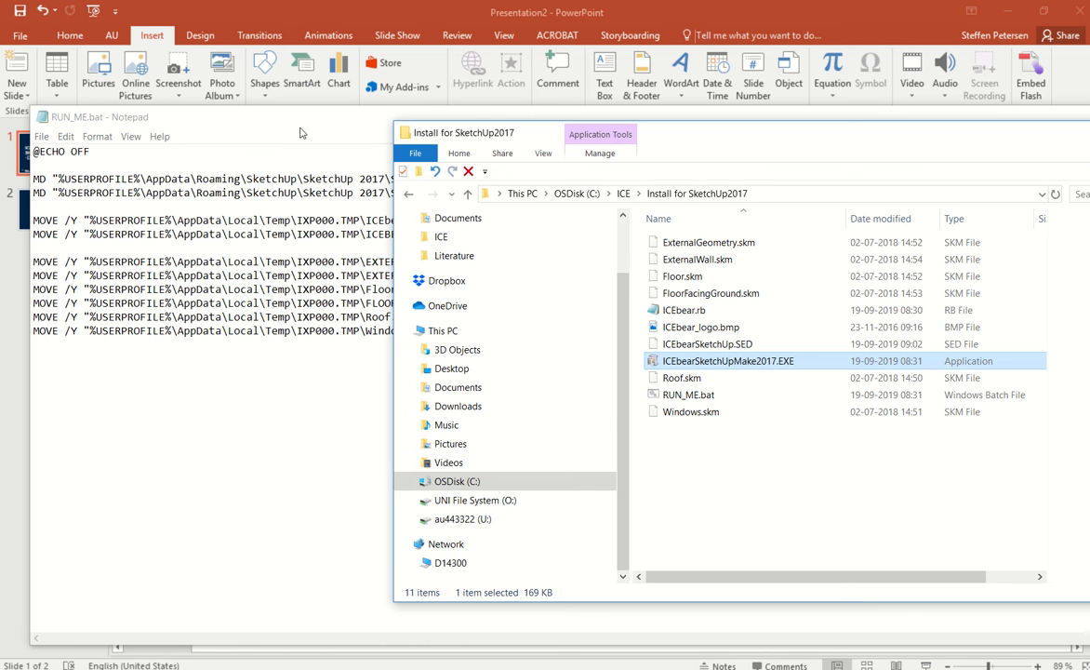
# Close the RUN_ME.bat file in Notepad
pyautogui.click(275, 117)
pyautogui.moveTo(923, 116); pyautogui.dragTo(722, 134)
pyautogui.click(904, 135)
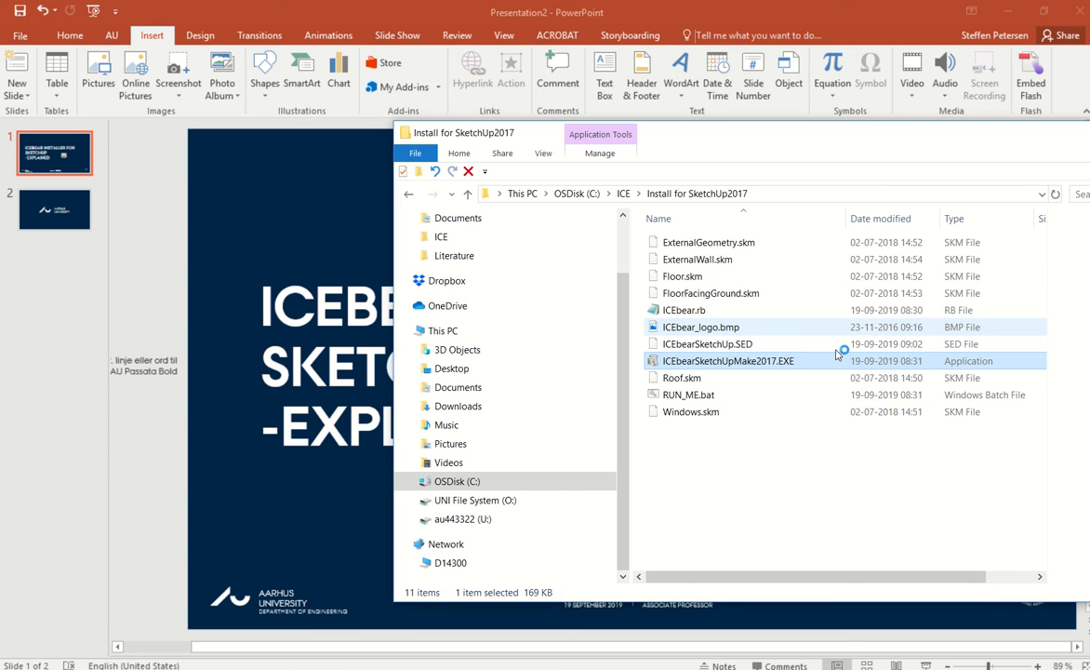
# Examine the Materials and Plugins folders under AppData\Roaming\SketchUp\SketchUp 2017\SketchUp
pyautogui.click(1042, 153)
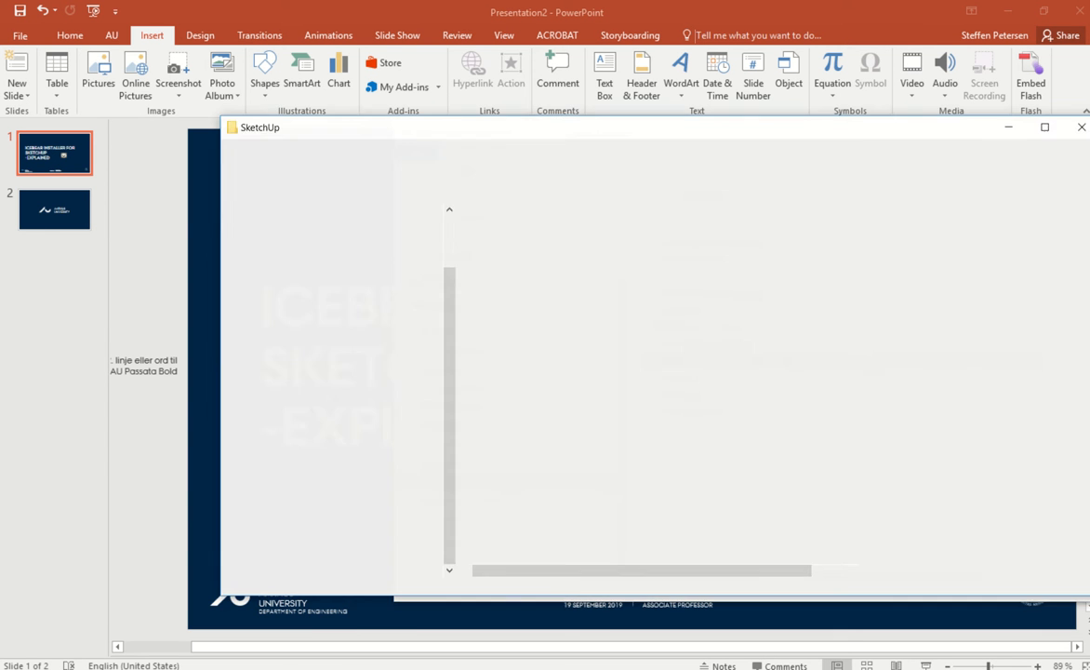
pyautogui.moveTo(856, 129)
pyautogui.mouseDown()
pyautogui.moveTo(615, 234)
pyautogui.moveTo(657, 197)
pyautogui.moveTo(652, 212)
pyautogui.moveTo(769, 218)
pyautogui.moveTo(759, 197)
pyautogui.mouseUp()
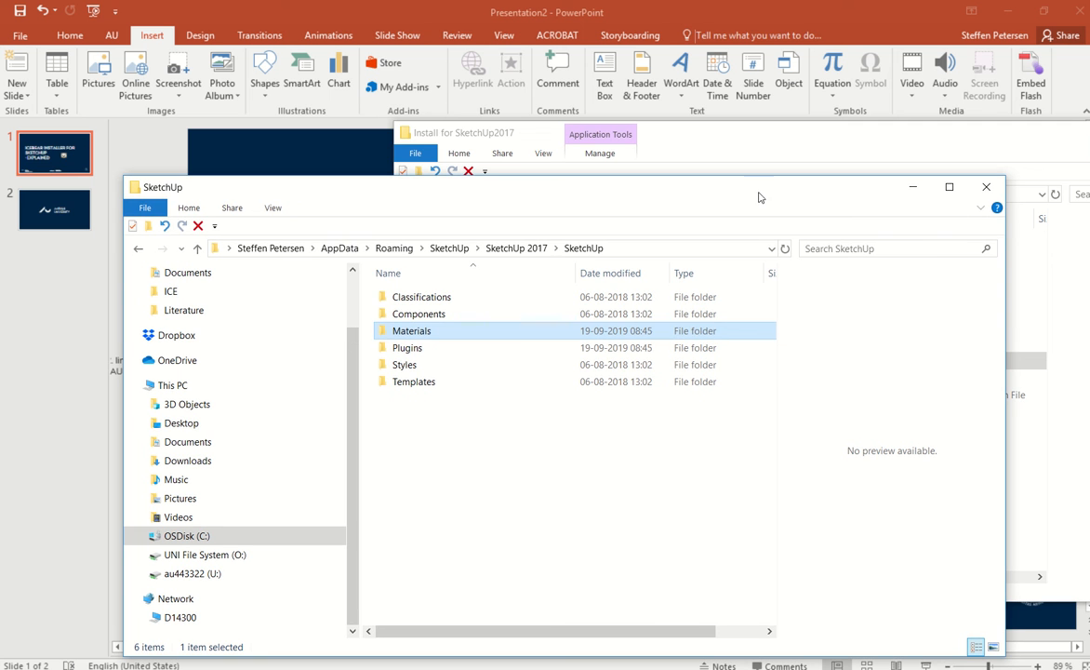
pyautogui.click(618, 246)
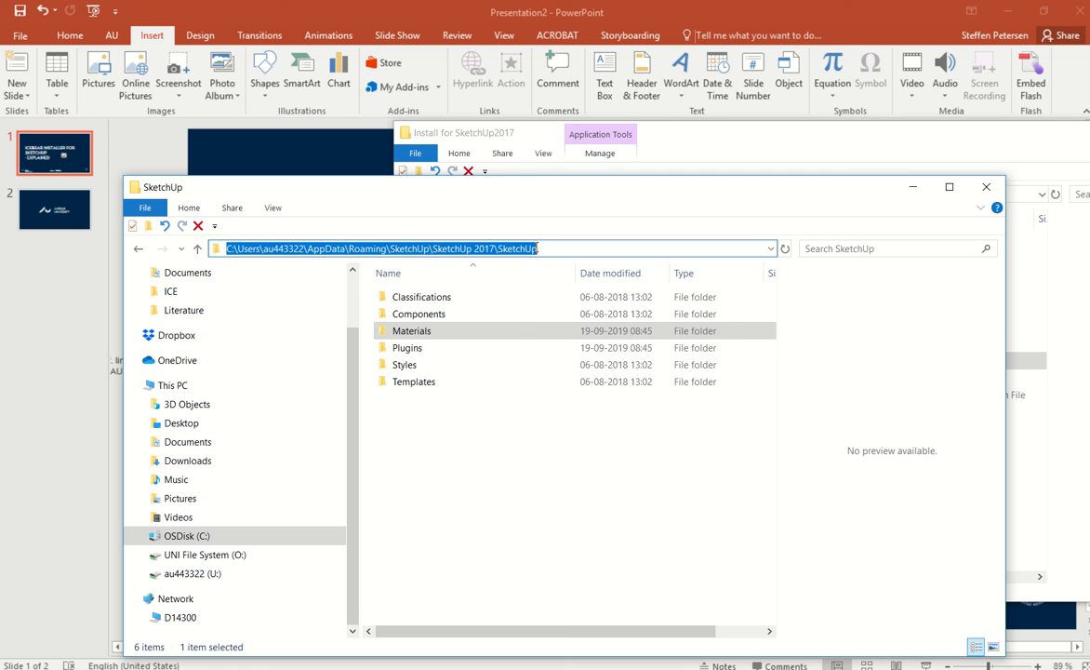
pyautogui.doubleClick(426, 332)
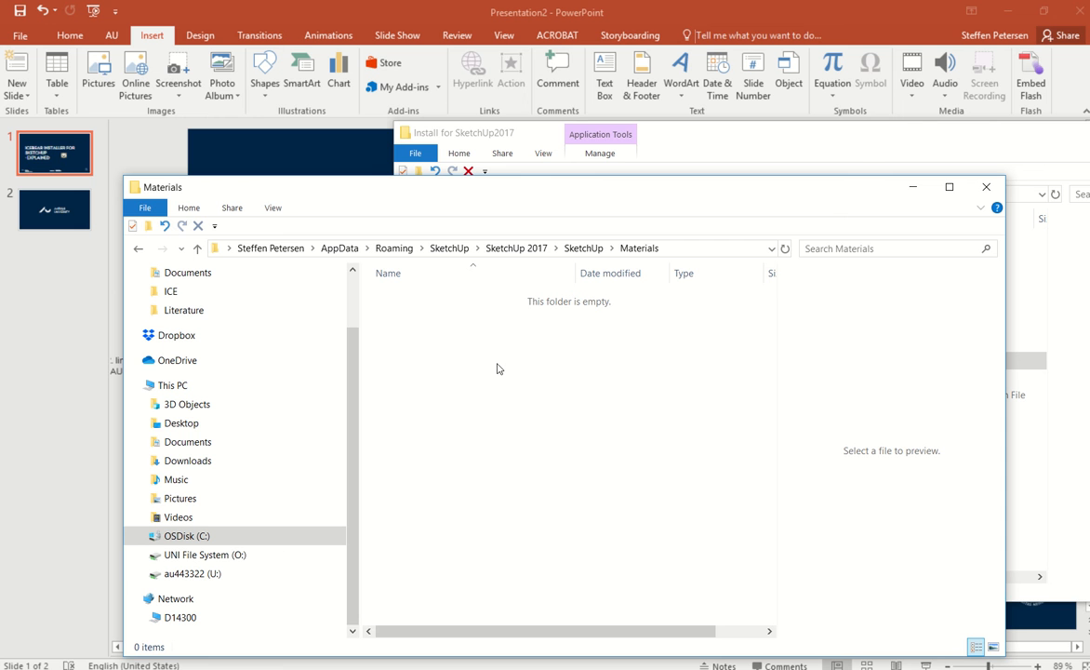
pyautogui.click(584, 248)
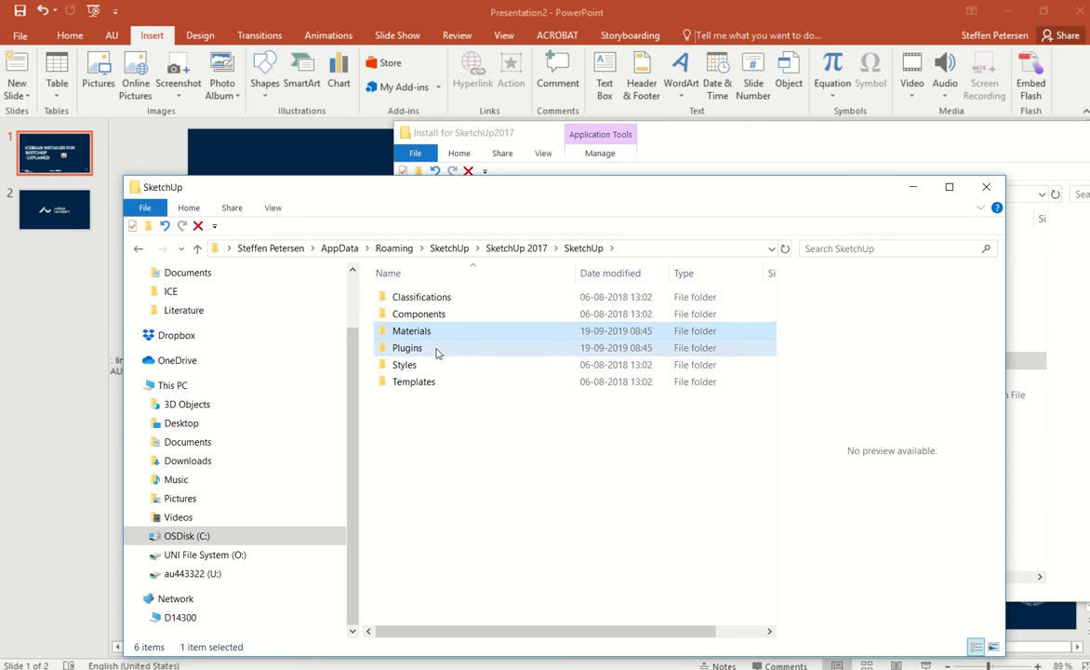
pyautogui.doubleClick(437, 350)
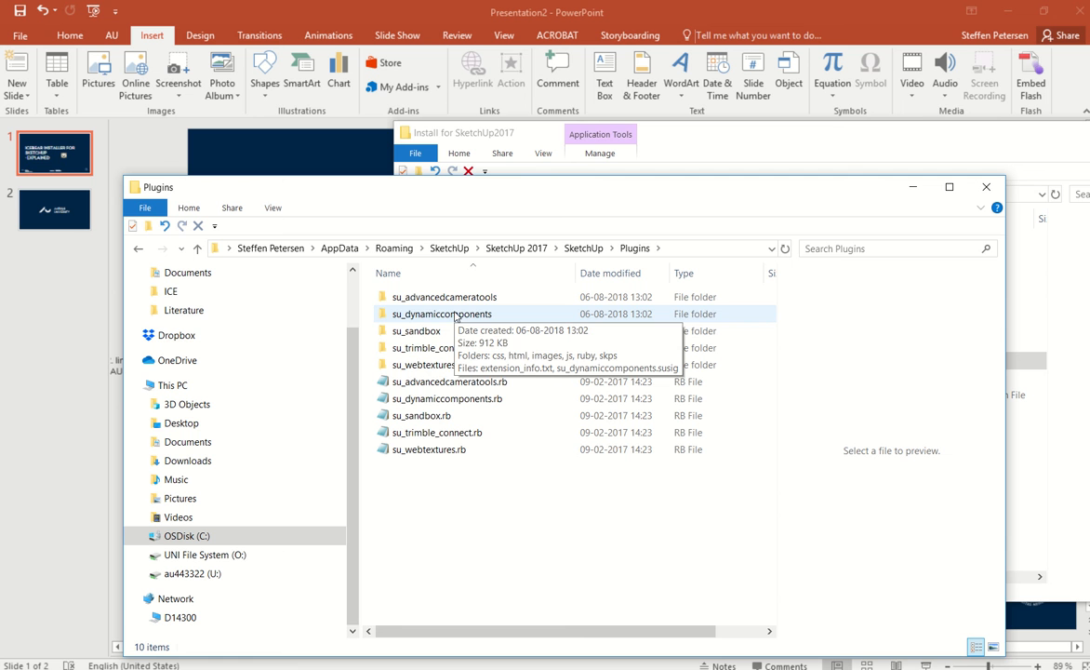
pyautogui.click(583, 247)
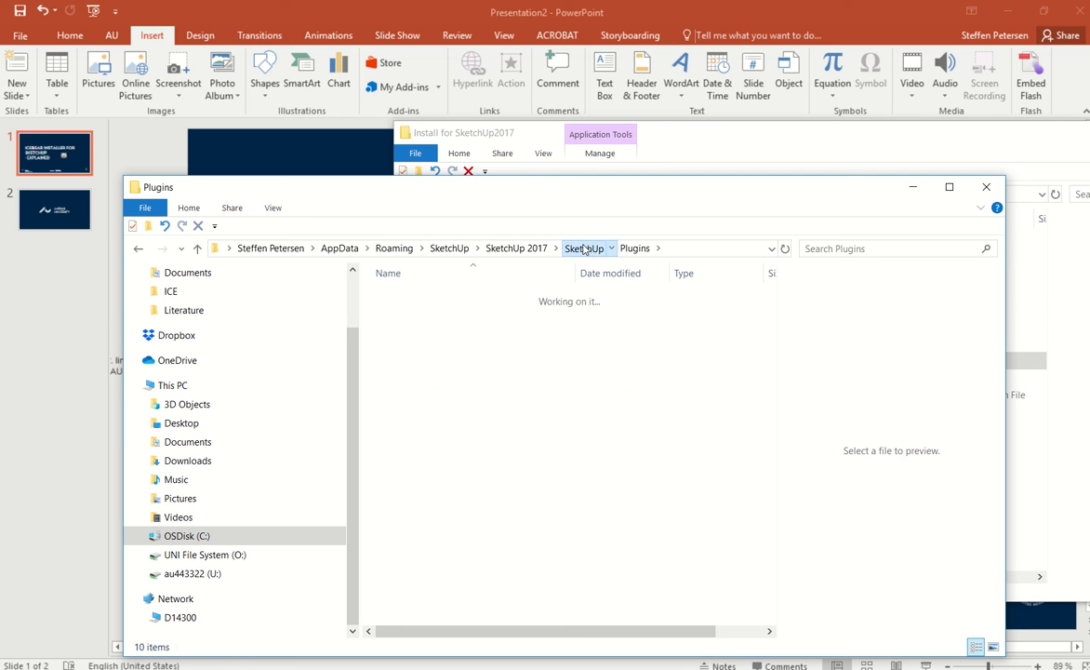
pyautogui.doubleClick(450, 349)
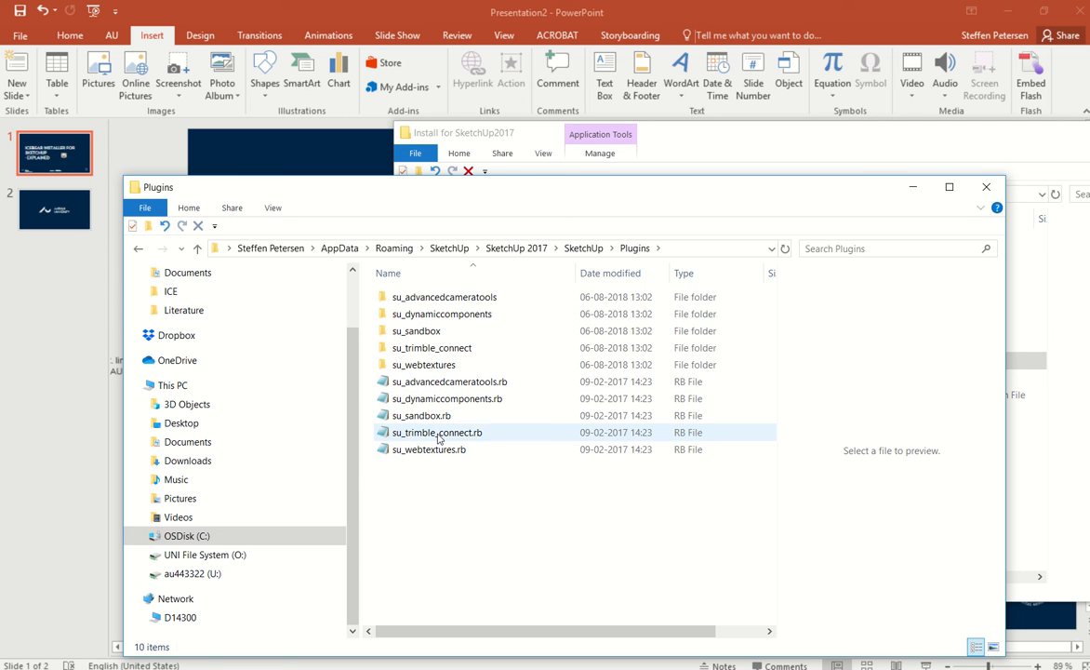
# Run ICEbearSketchUpMake2017.EXE from the Install for SketchUp2017 folder, agree to the installation and close the finished message
pyautogui.click(736, 143)
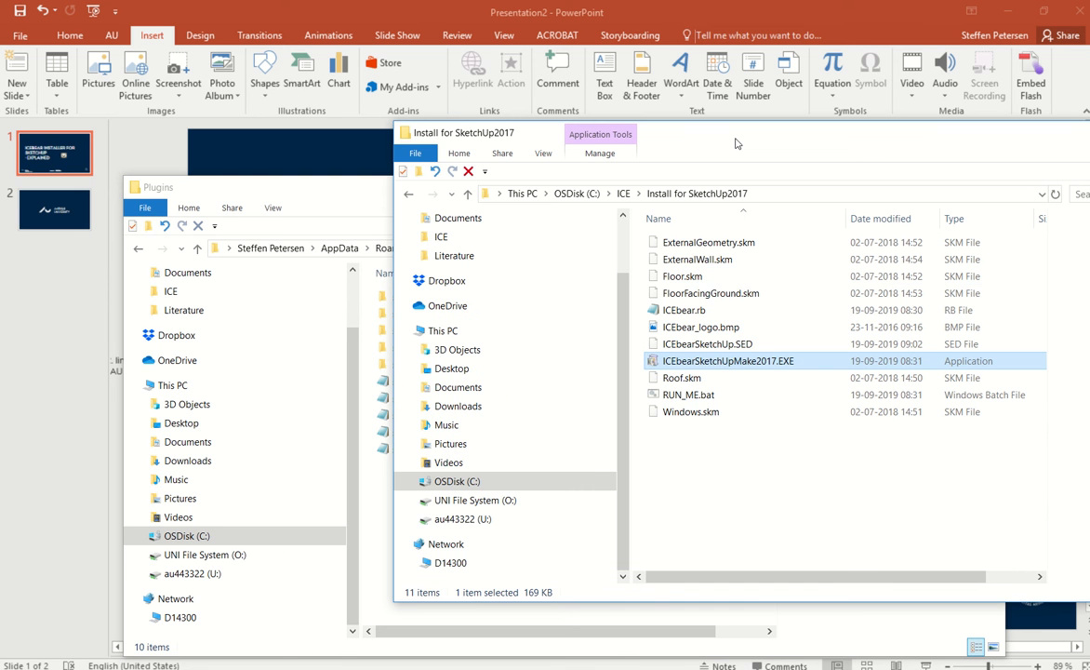
pyautogui.doubleClick(665, 365)
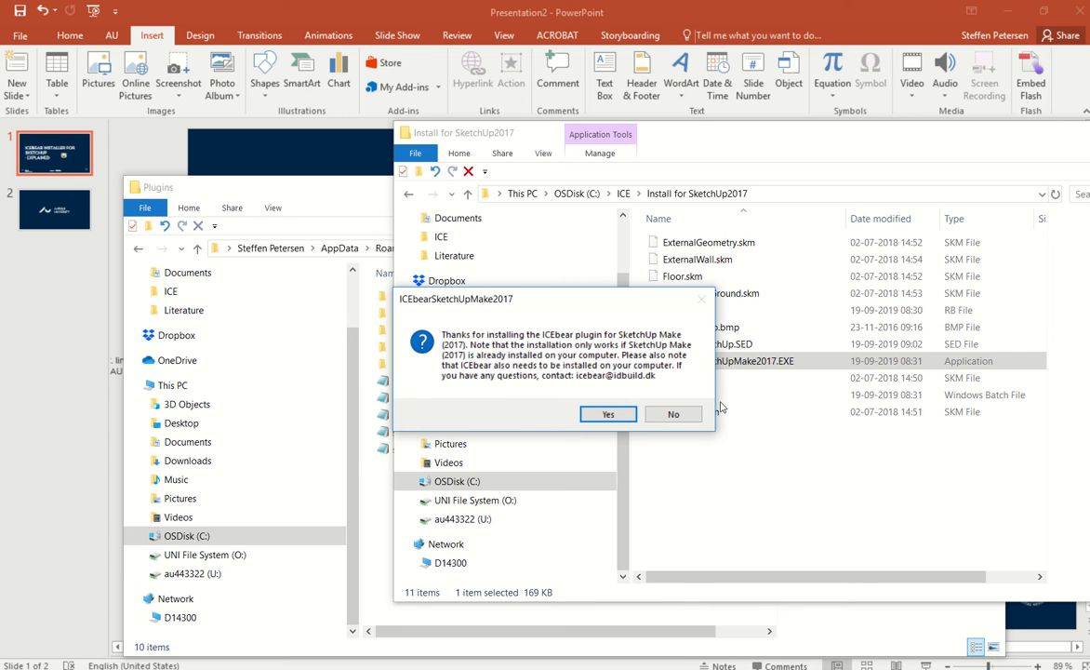
pyautogui.click(610, 415)
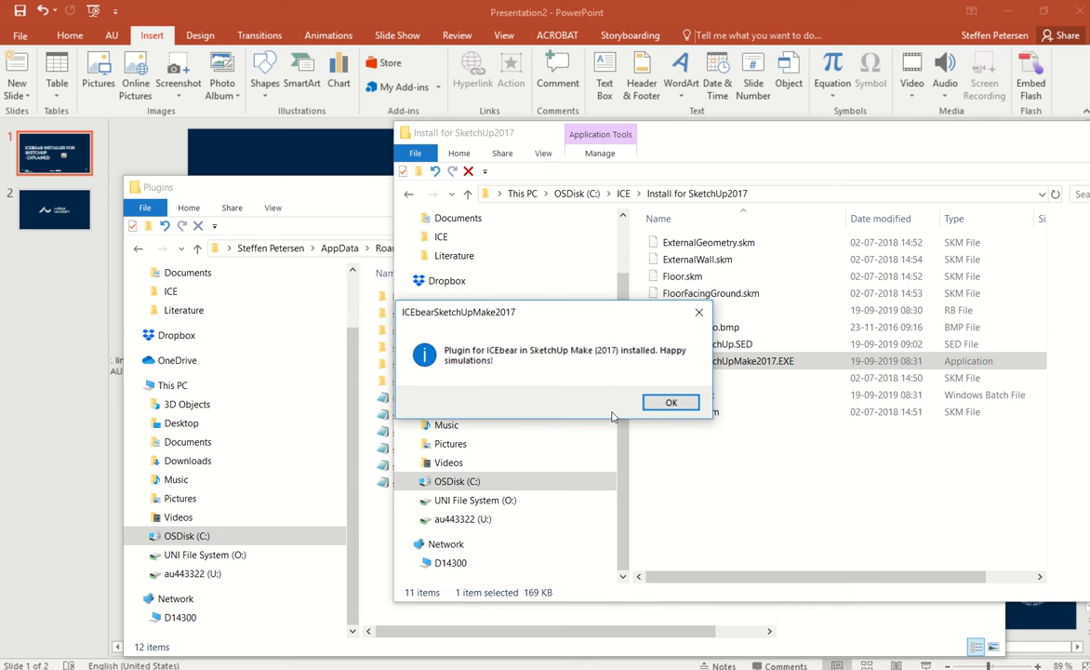
pyautogui.click(670, 402)
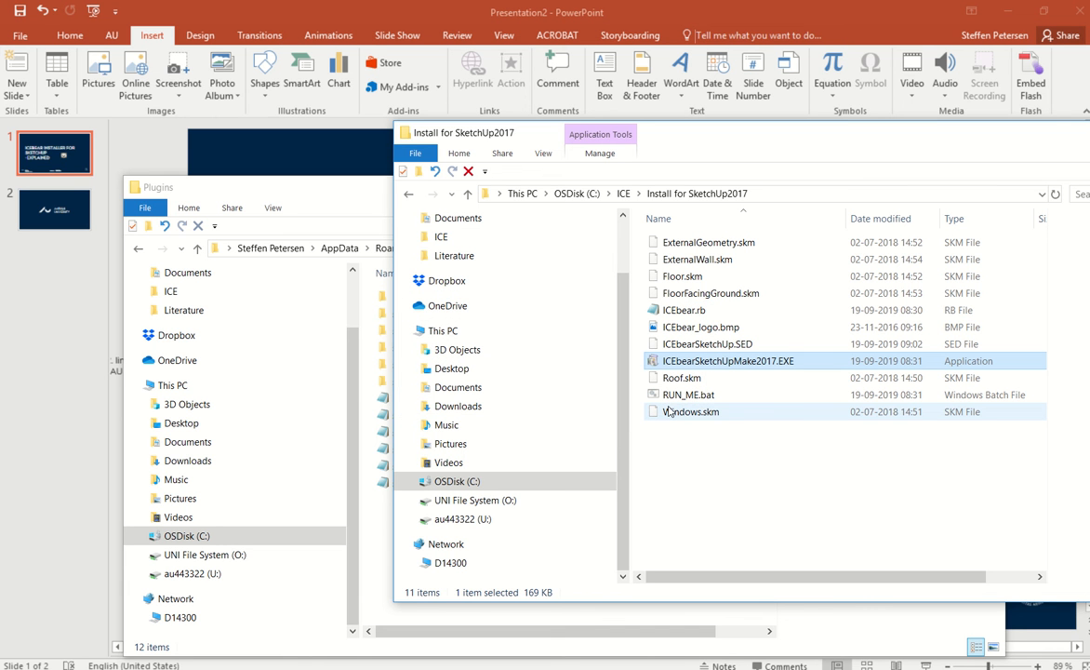
# Check the SketchUp 2017 Plugins folder for ICEbear.rb, and view the contents of its ICEbear subfolder
pyautogui.click(293, 189)
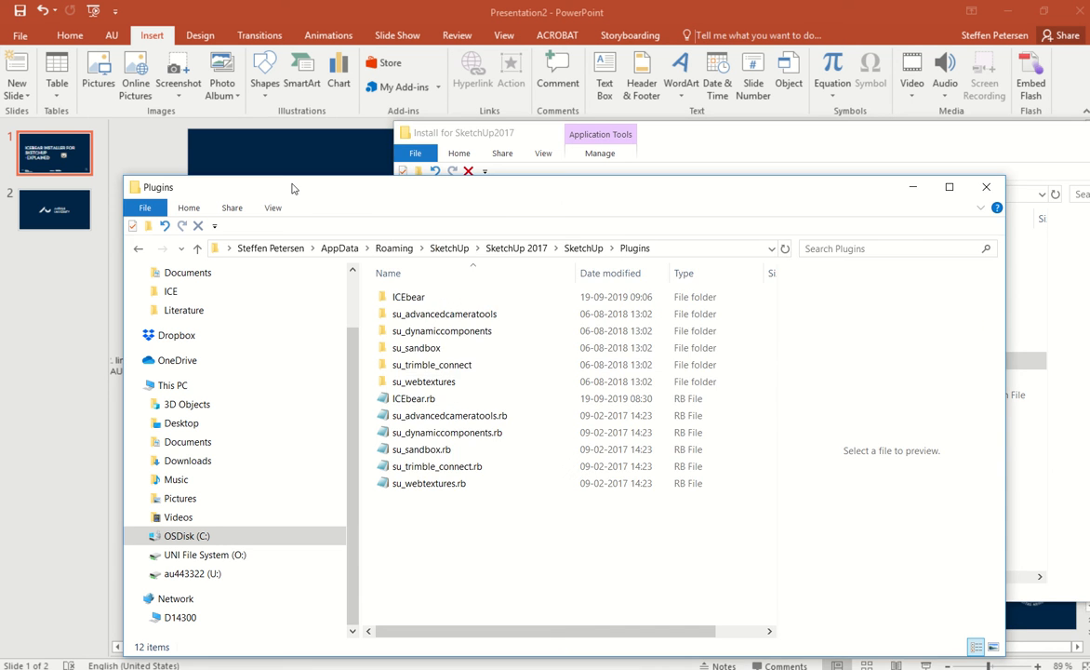
pyautogui.click(452, 400)
pyautogui.moveTo(512, 432); pyautogui.dragTo(475, 451)
pyautogui.click(475, 450)
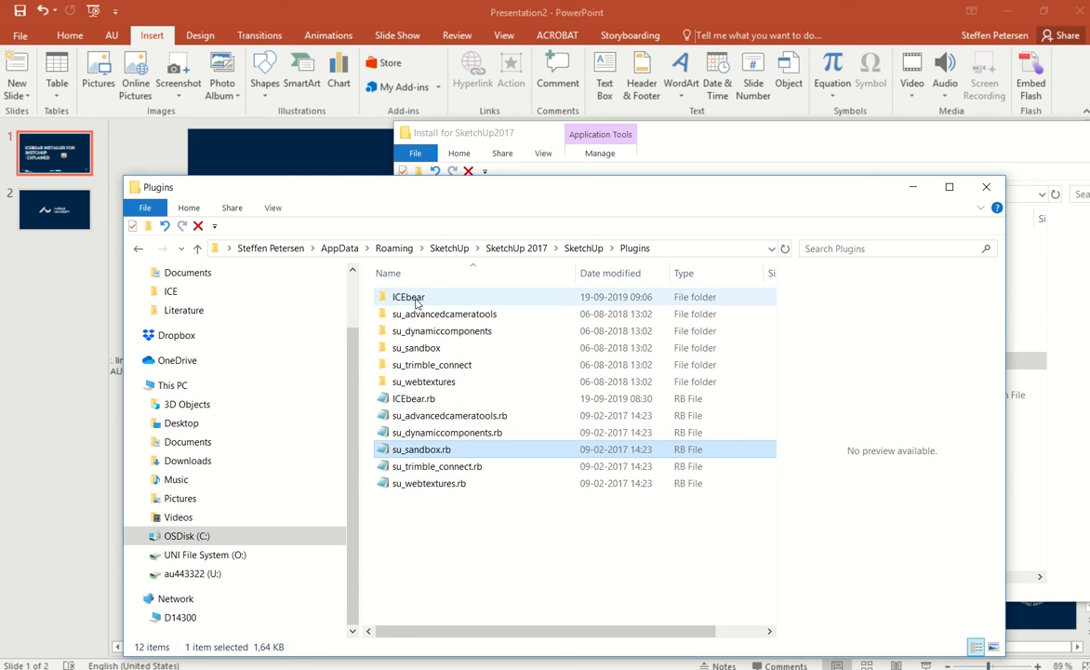
pyautogui.doubleClick(407, 297)
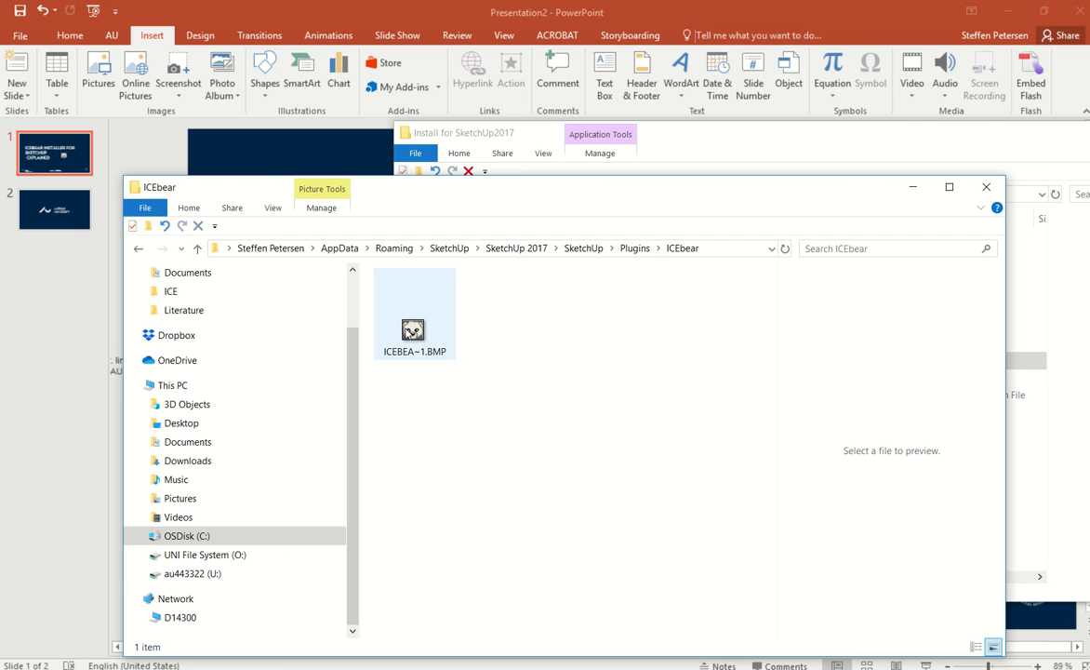
pyautogui.click(139, 249)
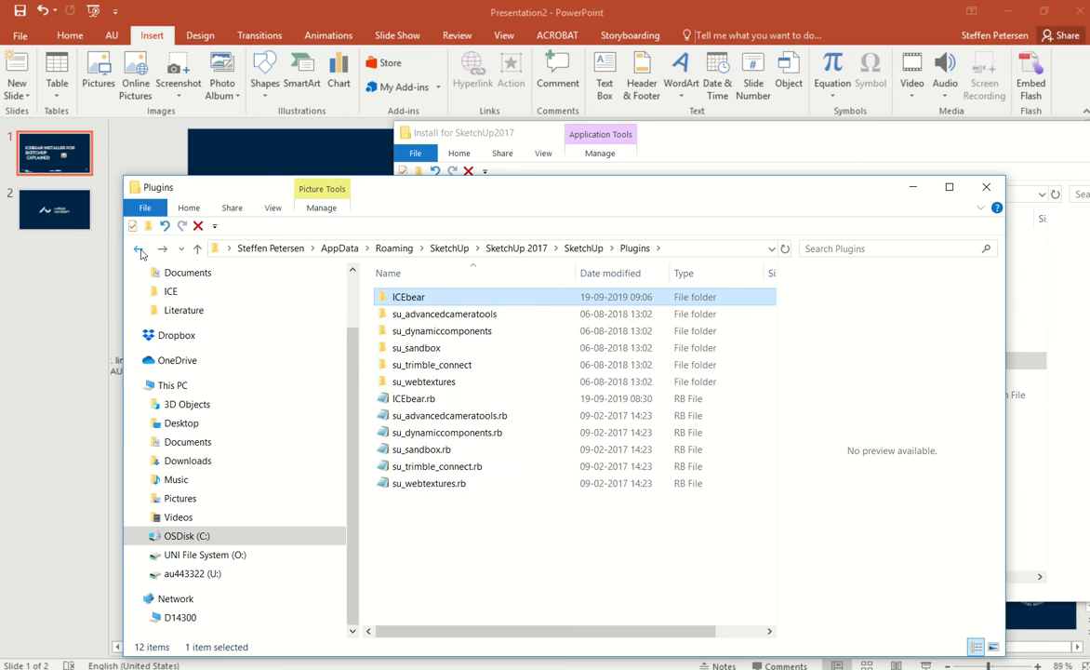
# View the contents of the ICEbearMaterials folder inside the SketchUp 2017 Materials folder
pyautogui.click(139, 250)
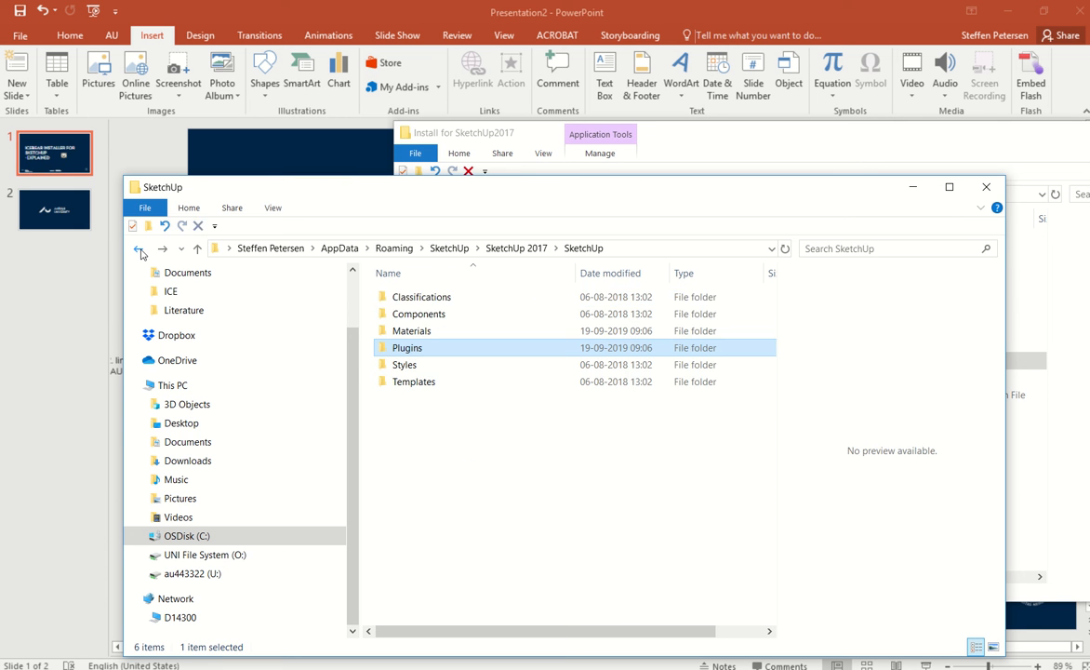
pyautogui.doubleClick(466, 332)
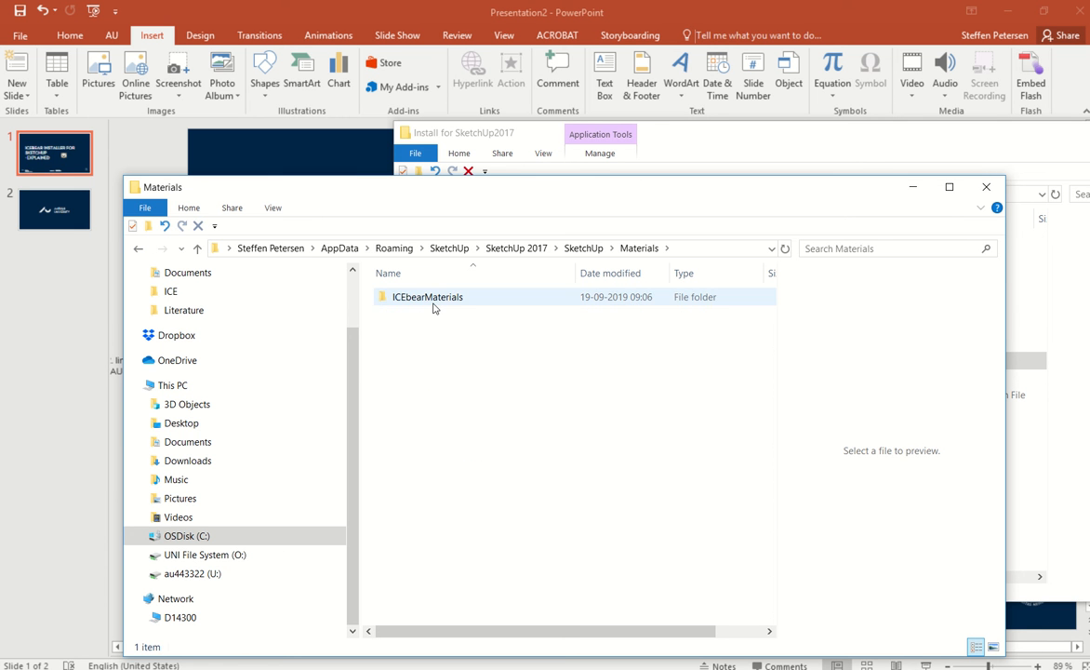
pyautogui.doubleClick(432, 300)
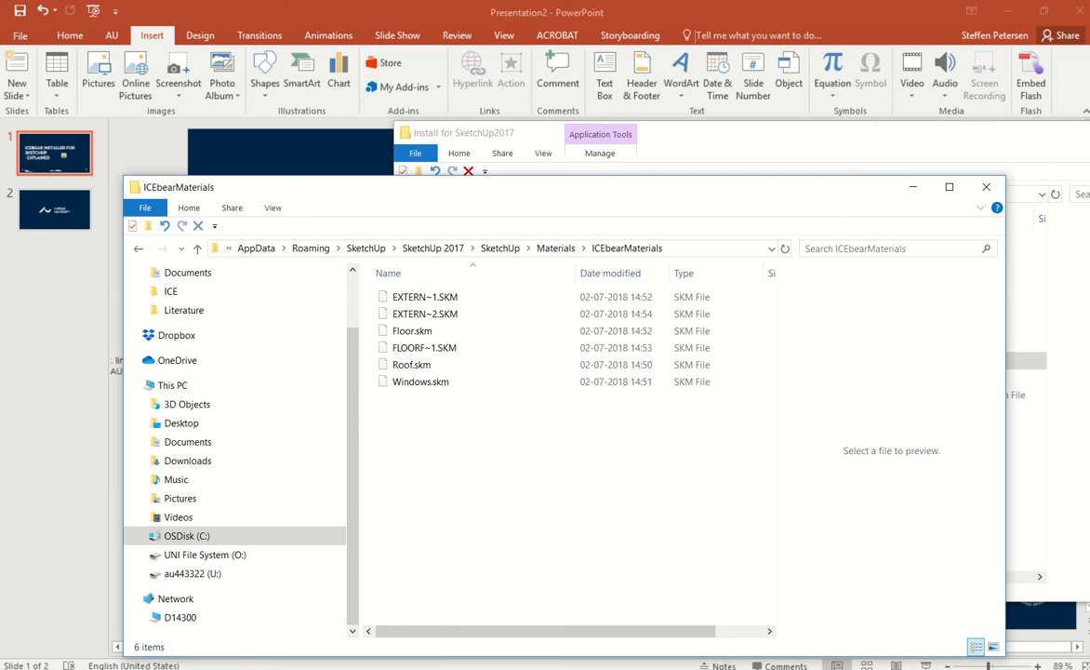
# Launch SketchUp Make 2017, start a new model from the welcome window and try to open the ICEbear interface
pyautogui.press('super')
pyautogui.write('ske')
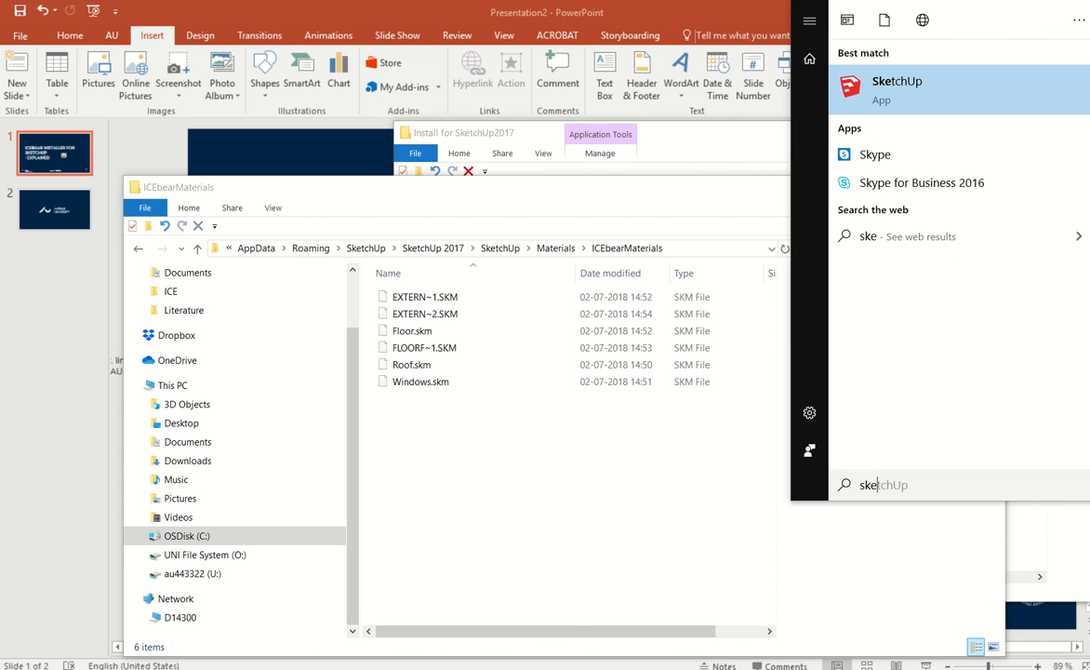
pyautogui.write('tch')
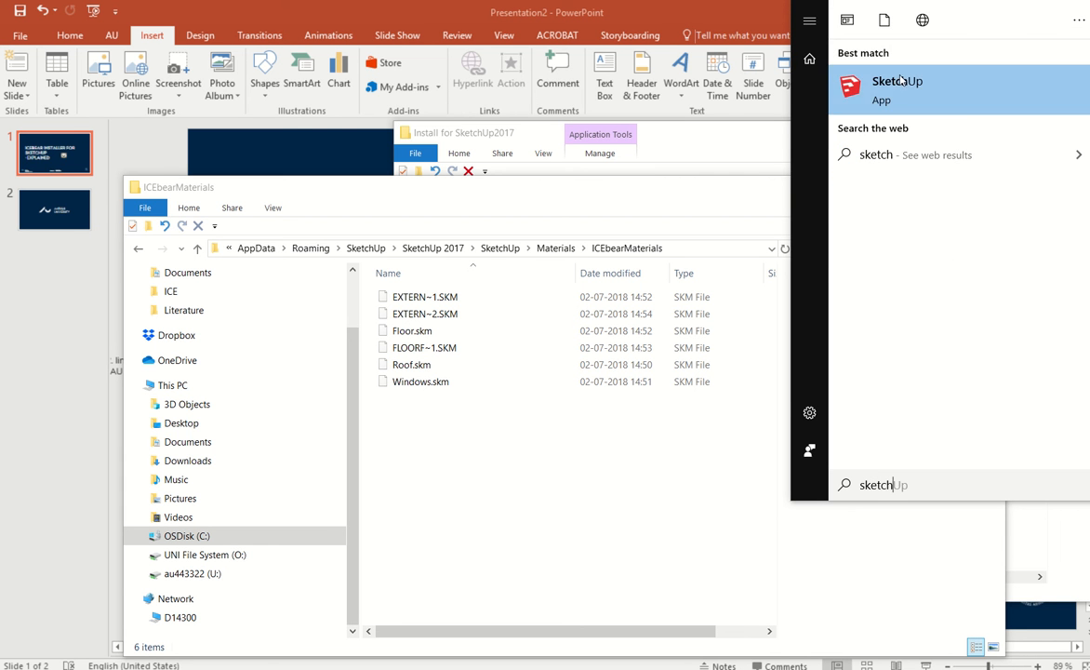
pyautogui.click(895, 86)
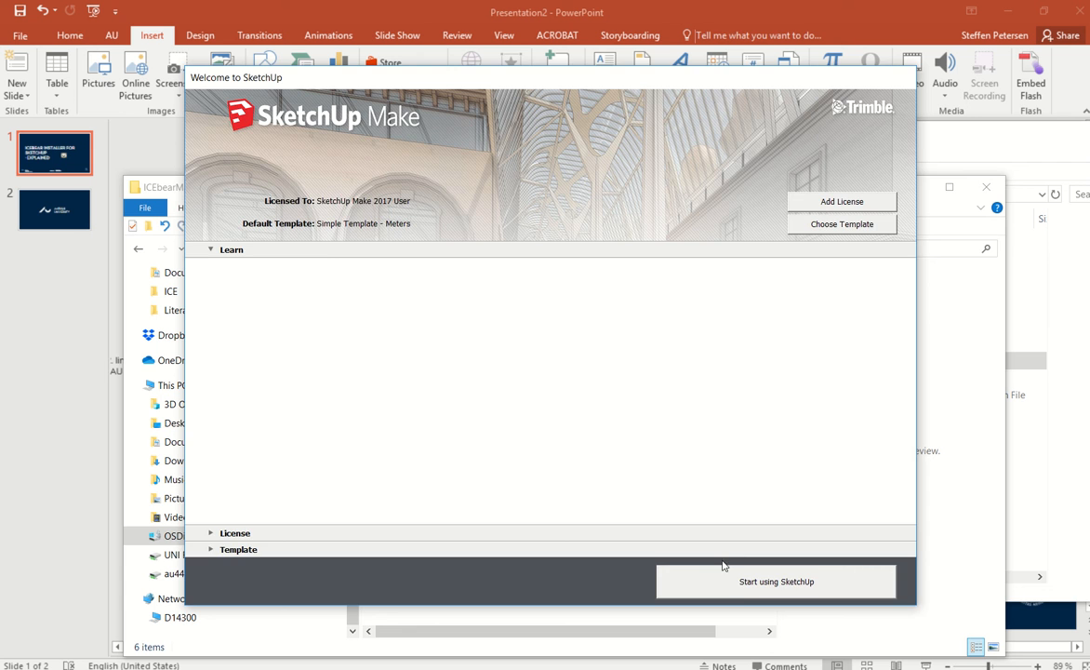
pyautogui.click(744, 584)
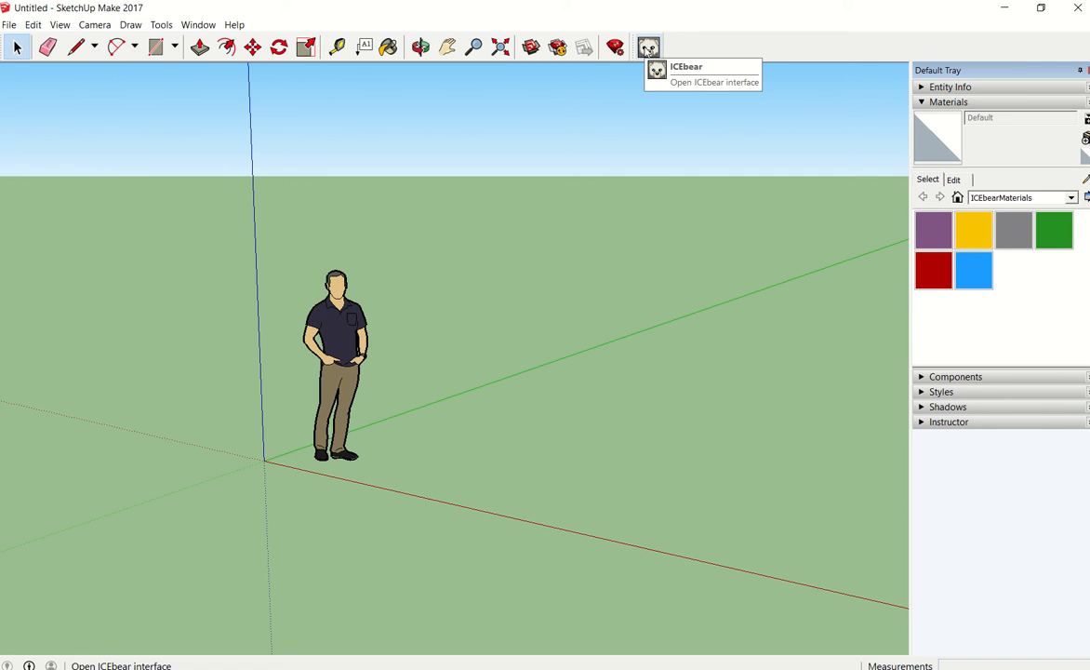
pyautogui.click(649, 48)
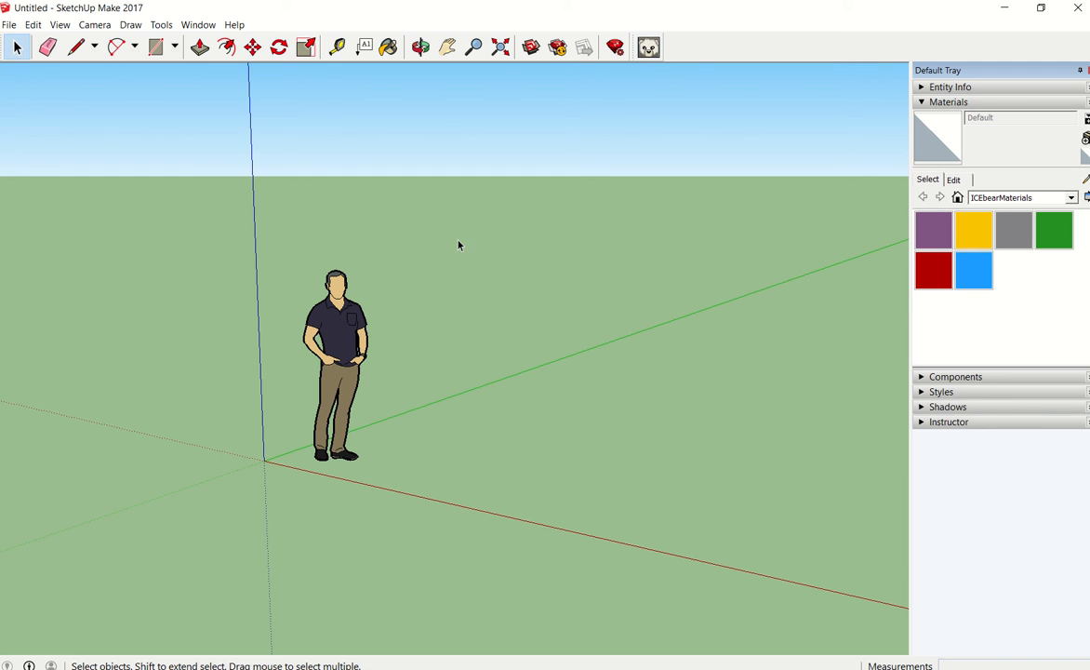
# Delete the standing human figure and draw a ground rectangle about 3.98 m by 5.16 m starting at the origin
pyautogui.click(361, 332)
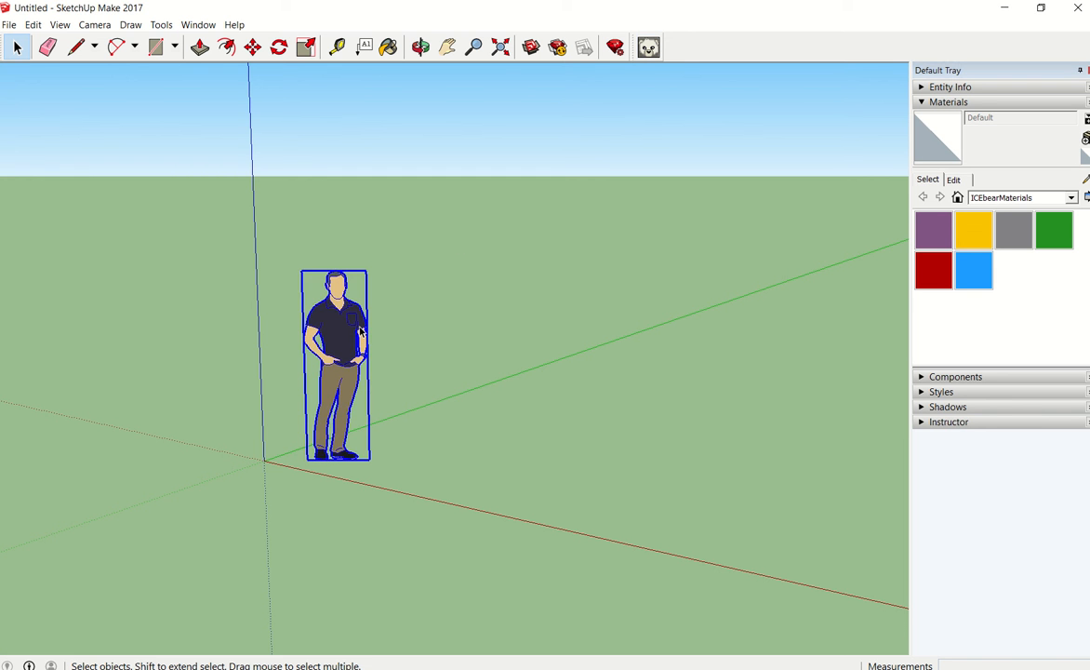
pyautogui.press('Delete')
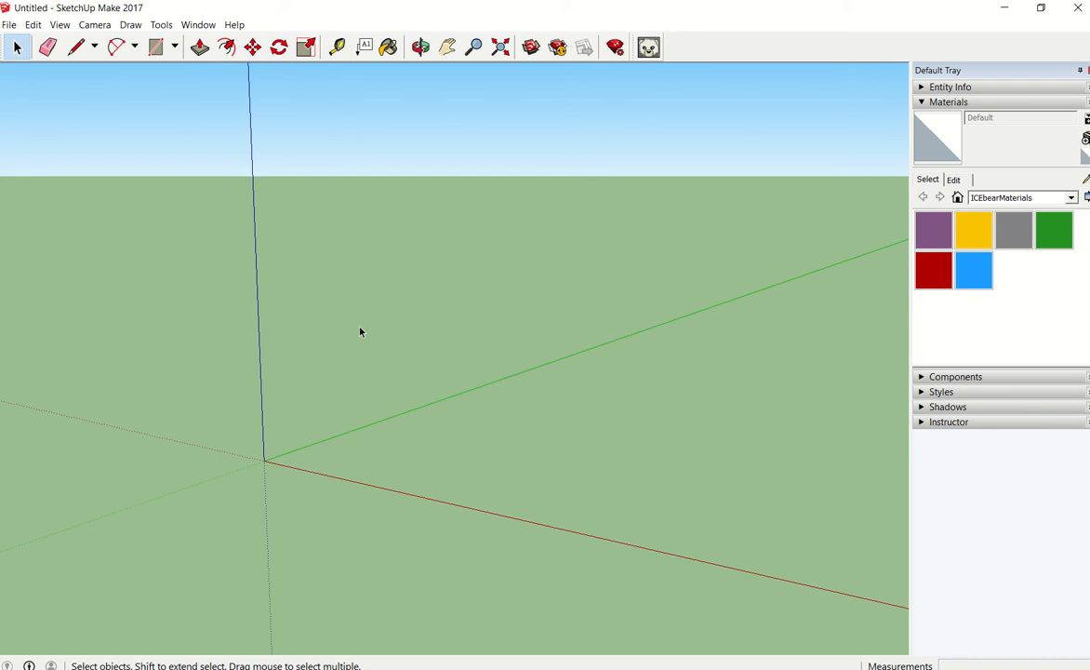
pyautogui.click(155, 47)
pyautogui.click(265, 459)
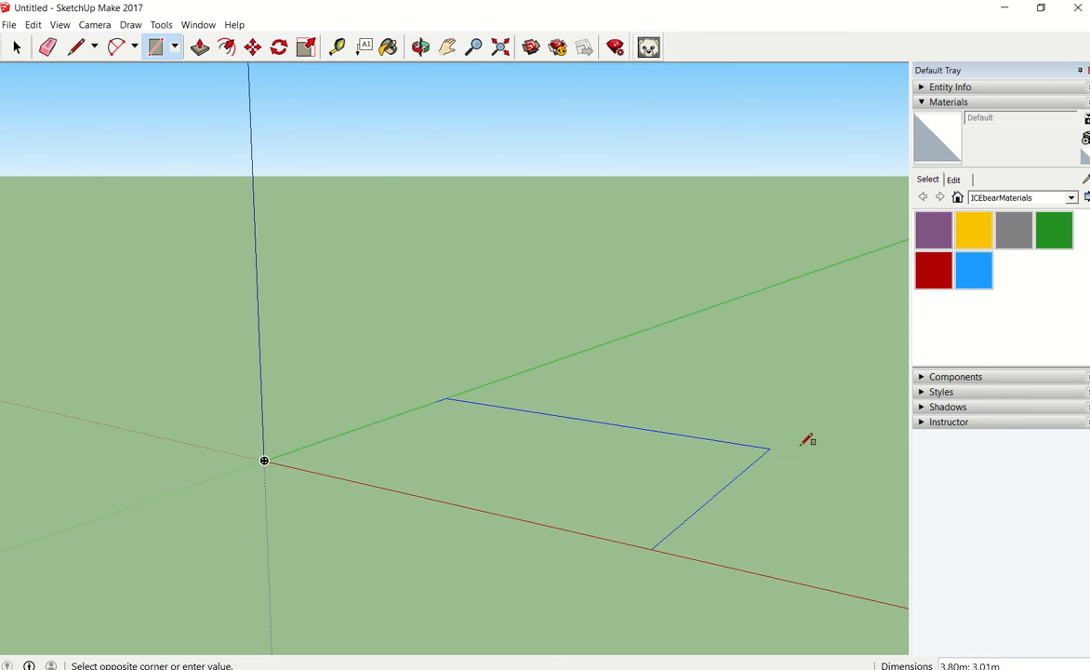
pyautogui.click(841, 404)
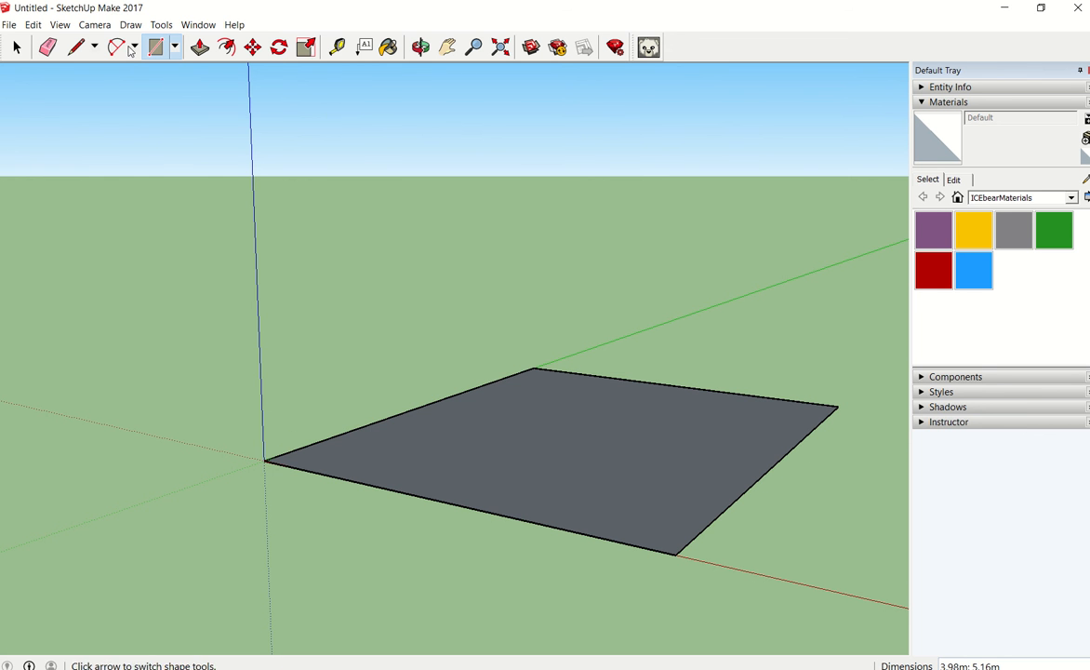
# Push/Pull the ground rectangle upward about 2.82 m into a box
pyautogui.click(199, 49)
pyautogui.click(518, 440)
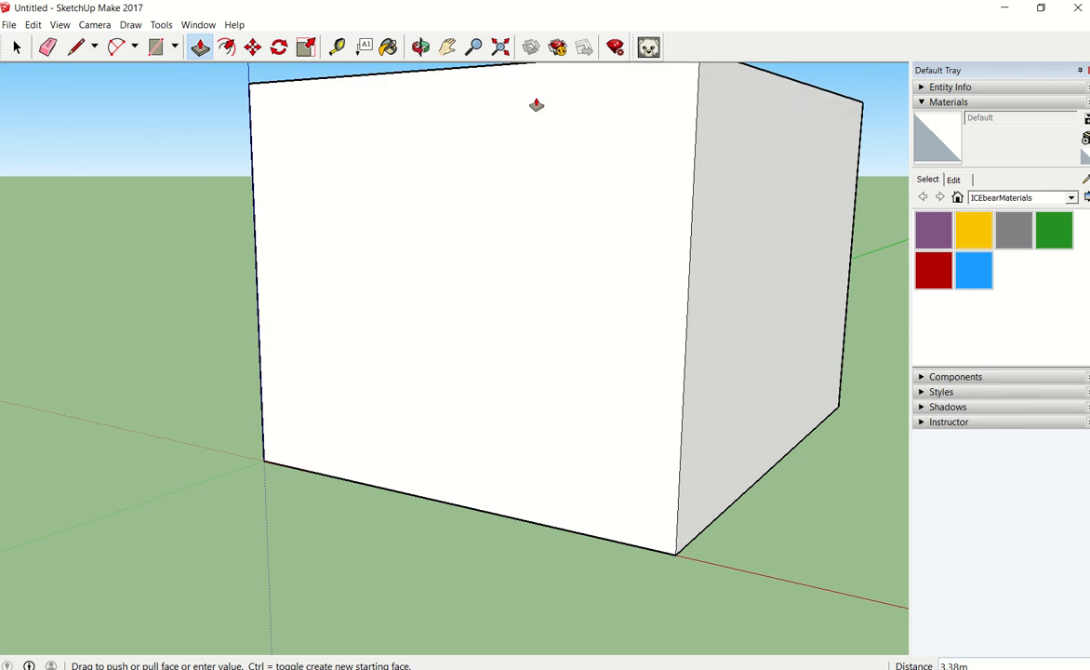
pyautogui.click(530, 160)
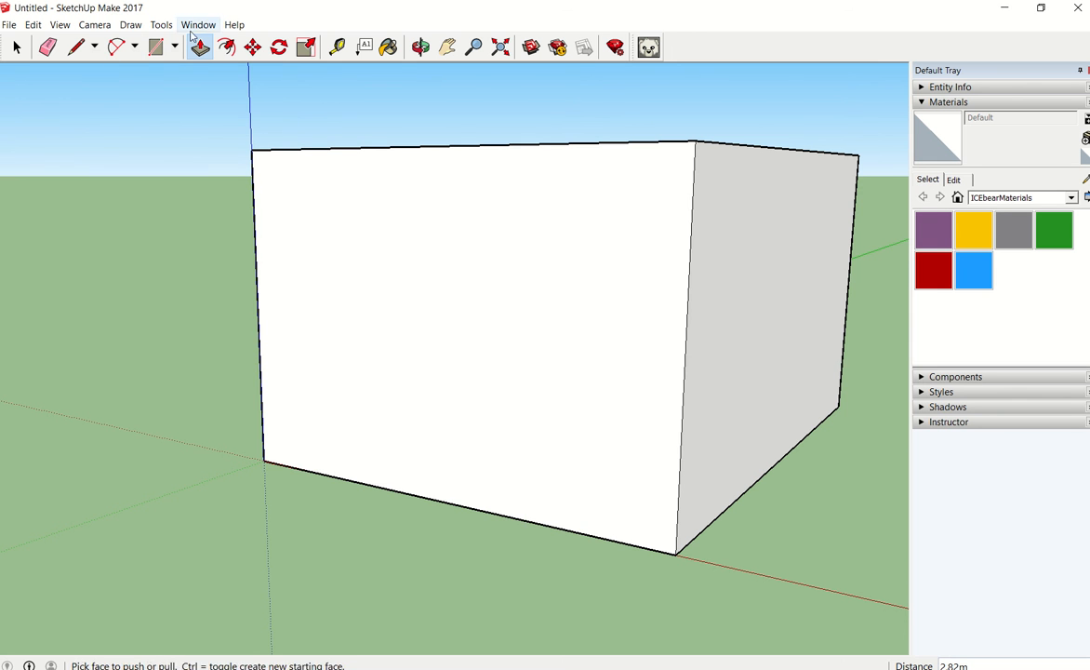
# Draw a window rectangle about 2.08 m by 1.07 m in the middle of the box's front wall
pyautogui.click(158, 47)
pyautogui.click(348, 224)
pyautogui.click(574, 379)
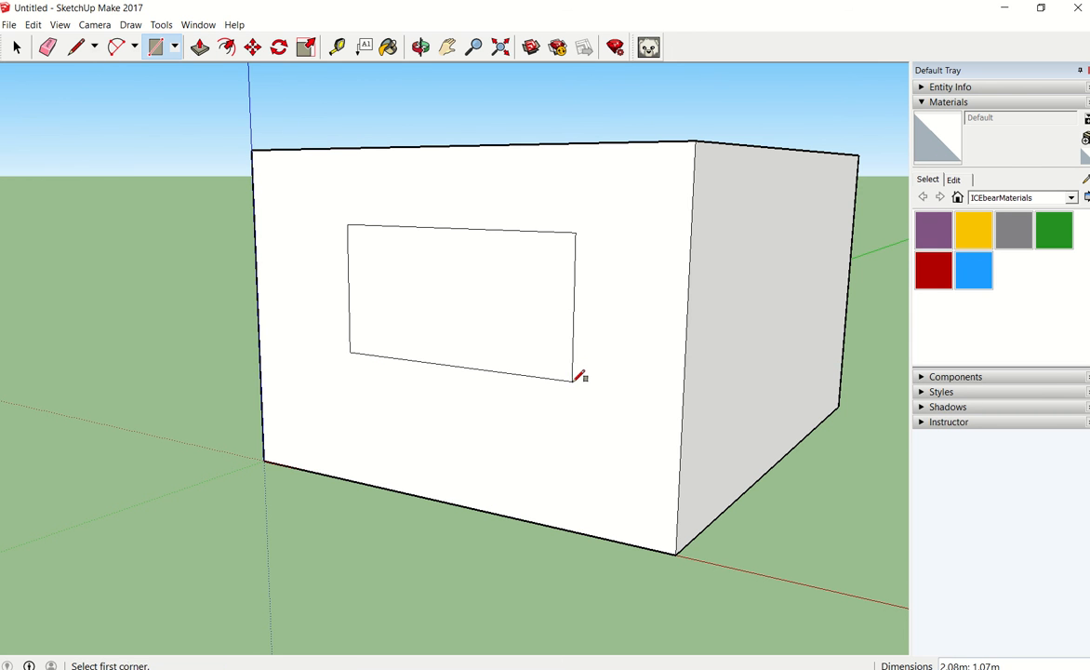
pyautogui.click(573, 379)
pyautogui.press('Escape')
# Paint the front wall with the ExternalWall material and its inner rectangle with the Windows material from ICEbearMaterials
pyautogui.click(973, 230)
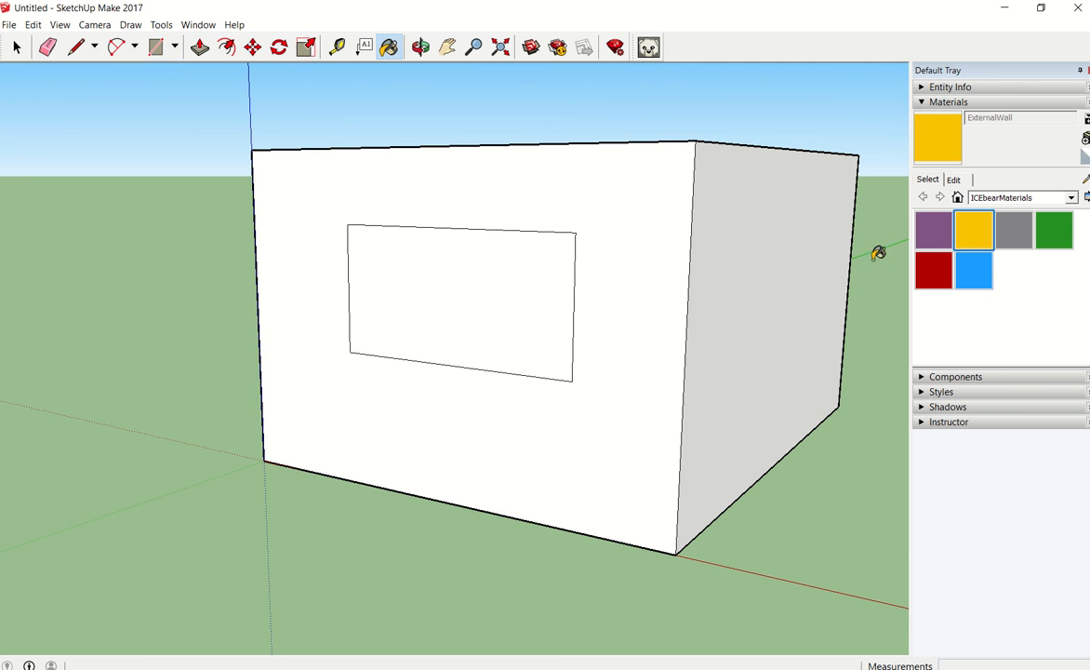
pyautogui.click(657, 226)
pyautogui.click(975, 271)
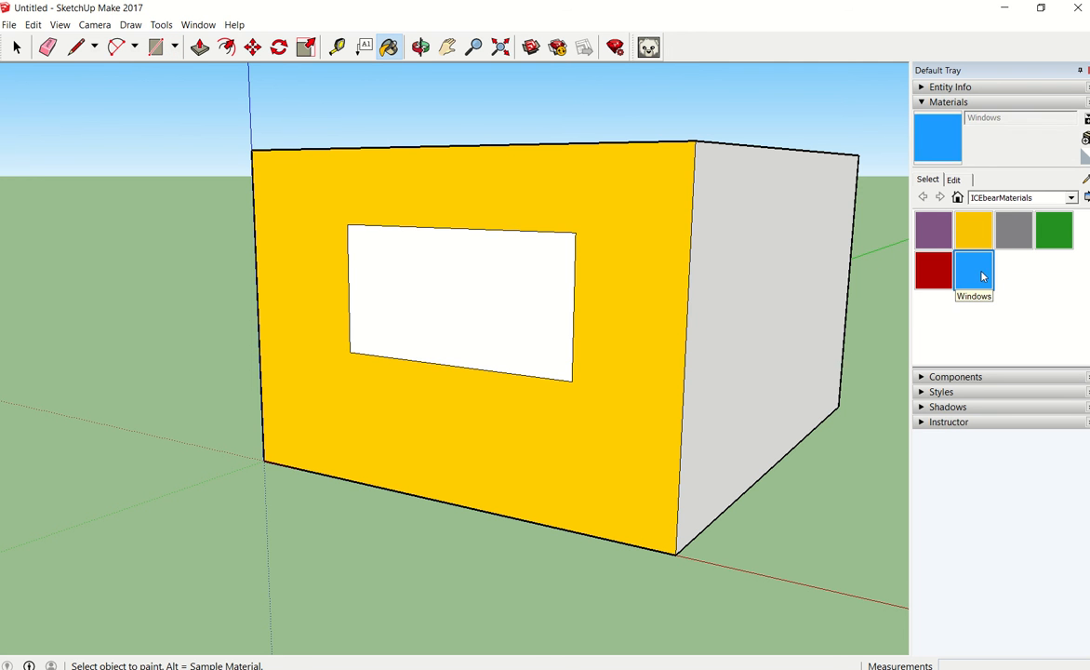
pyautogui.click(510, 329)
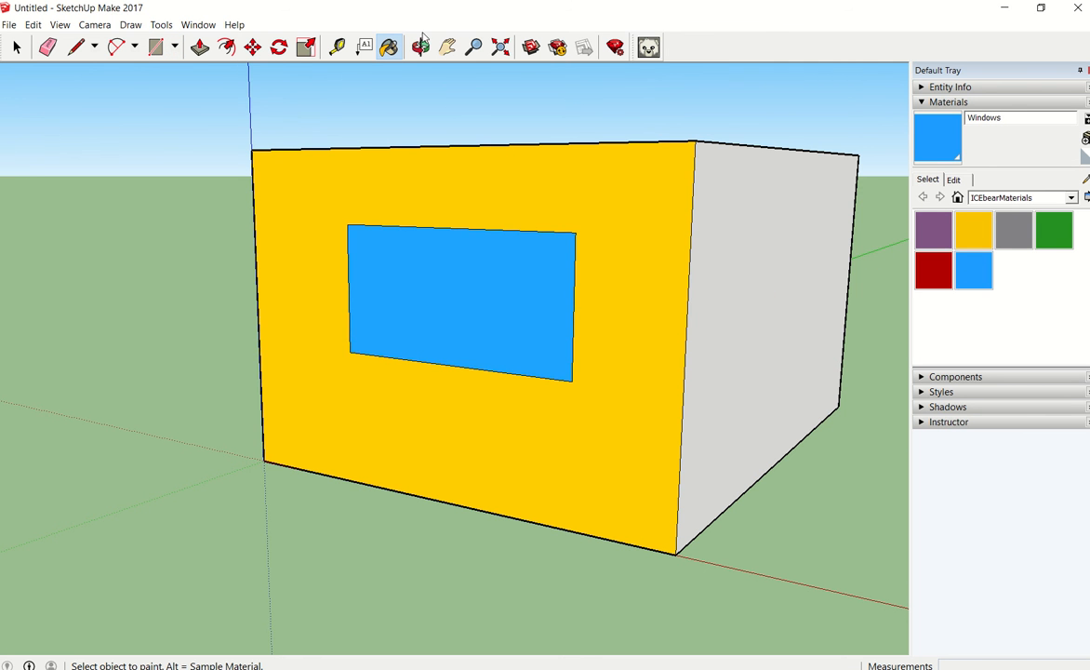
# Paint the underside of the box with the Floor material from ICEbearMaterials
pyautogui.click(420, 46)
pyautogui.moveTo(171, 349); pyautogui.dragTo(151, 193)
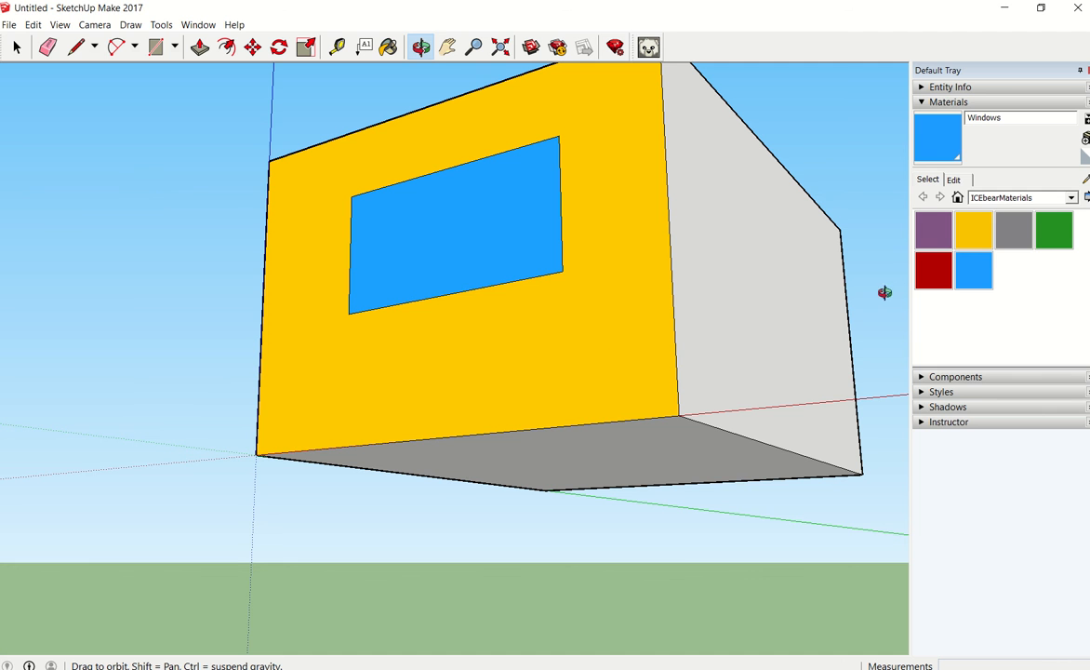
pyautogui.click(1012, 230)
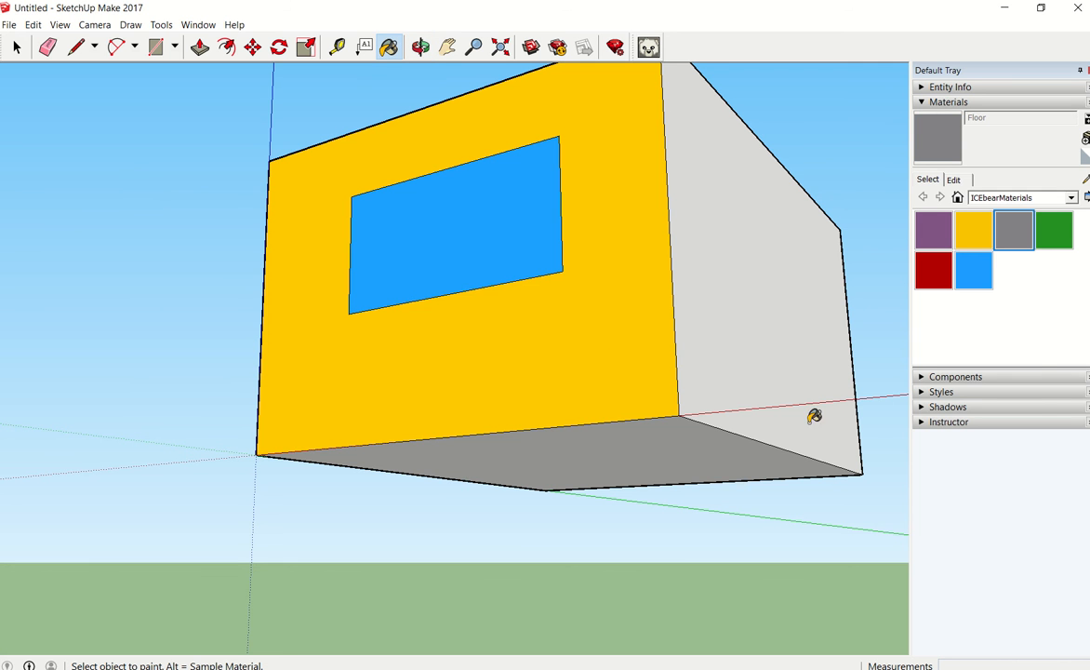
pyautogui.click(642, 451)
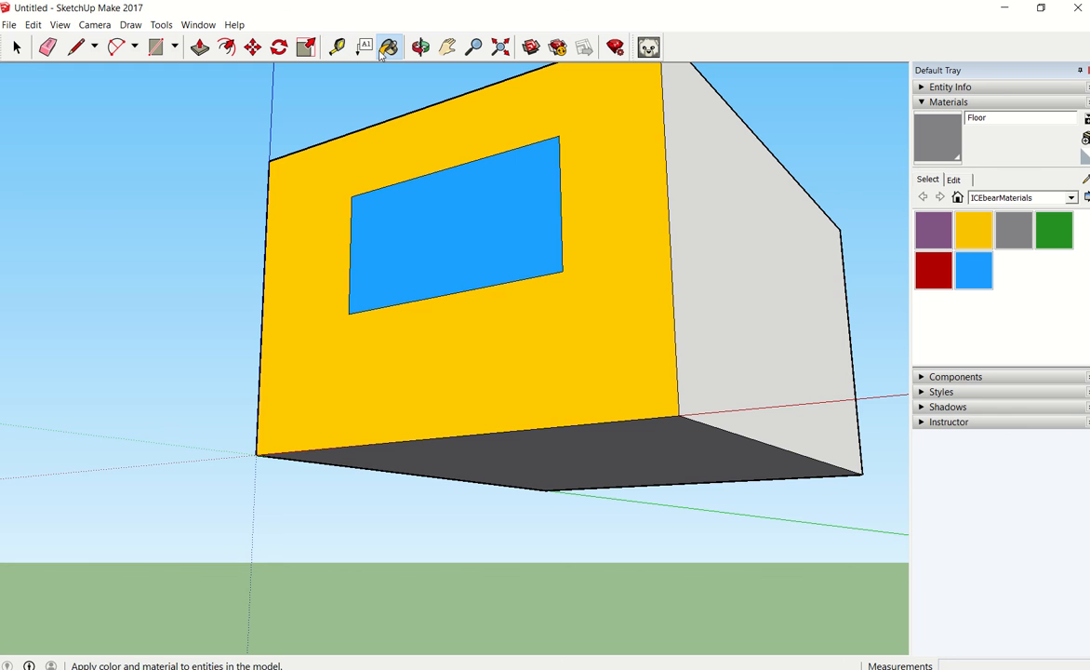
# Open the ICEbear interface for the painted box and check its geometry input
pyautogui.click(421, 46)
pyautogui.moveTo(295, 228); pyautogui.dragTo(180, 419)
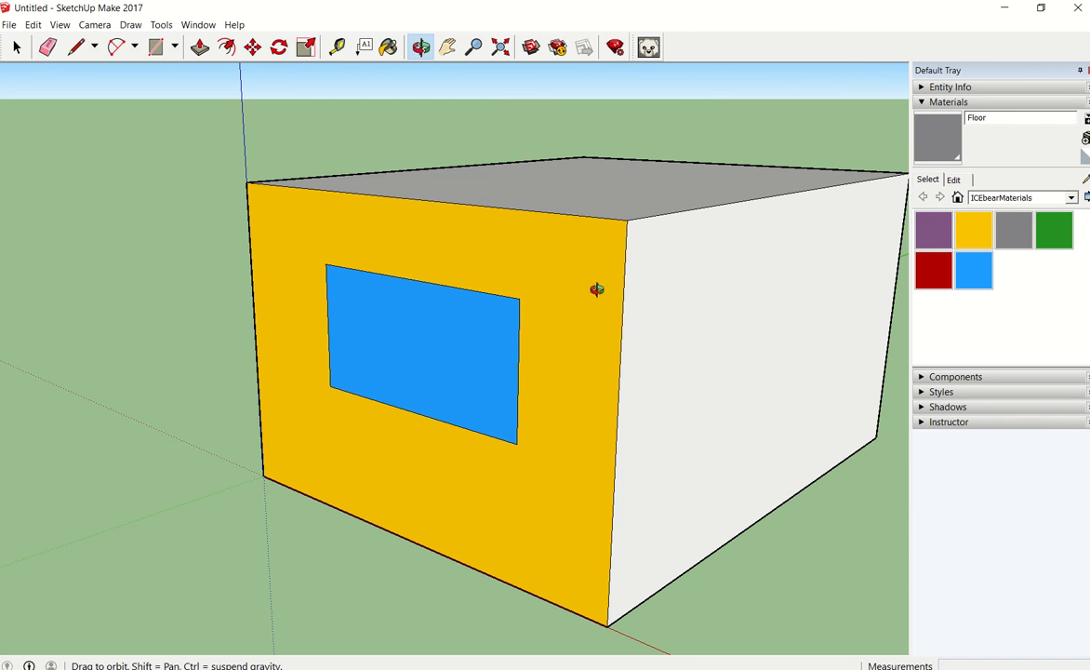
pyautogui.click(648, 46)
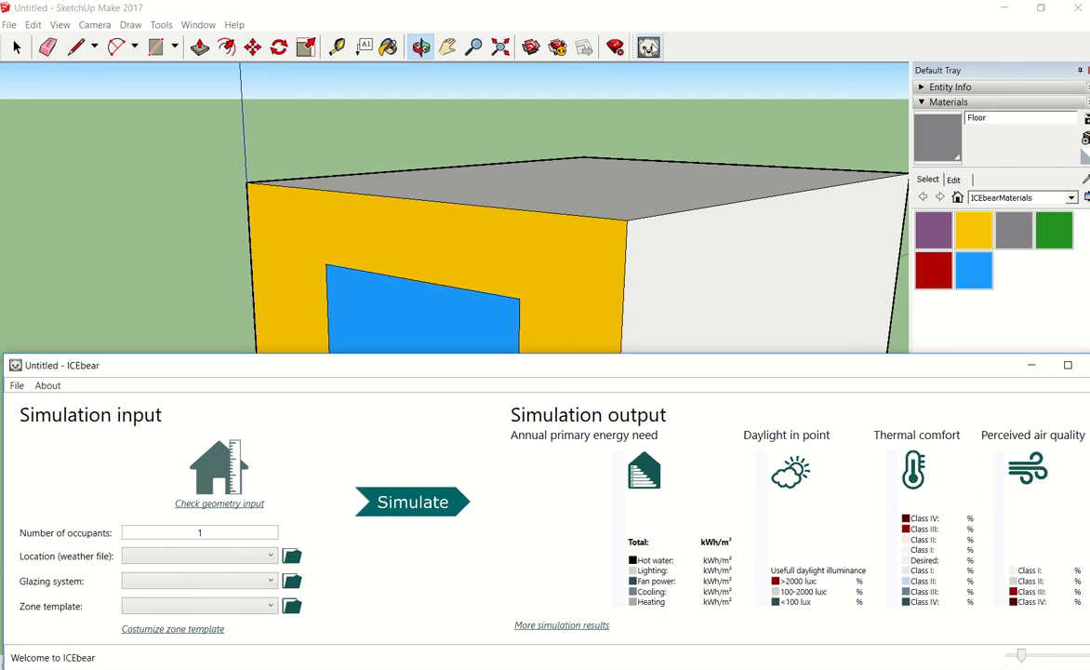
pyautogui.click(220, 504)
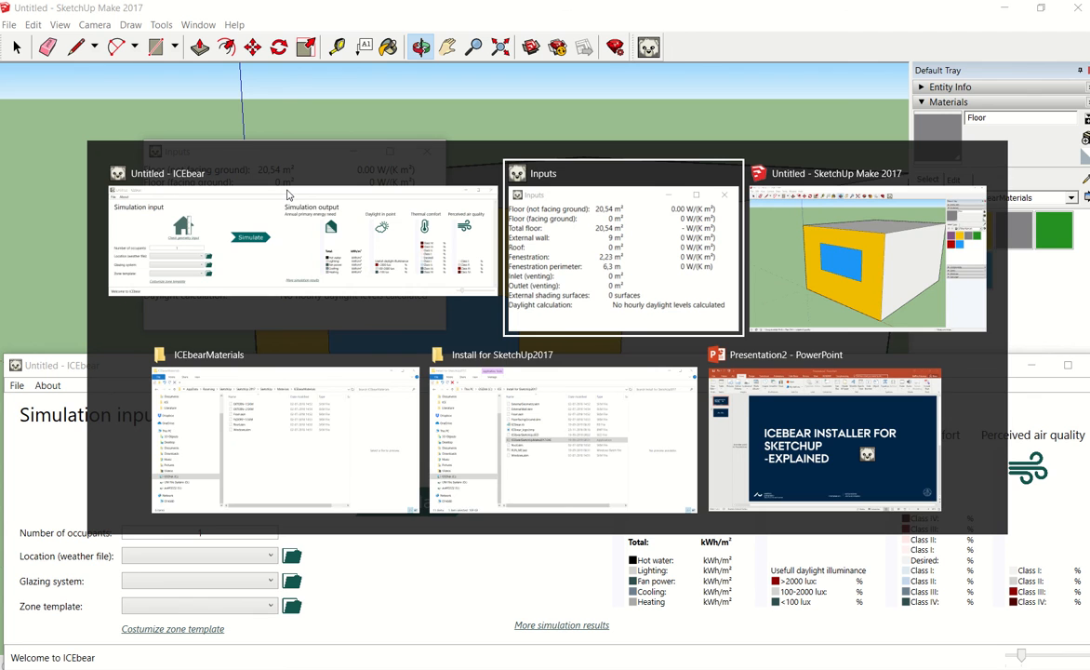
# Switch to the ICEbear installer presentation in PowerPoint
pyautogui.hotkey('alt', 'Tab')
pyautogui.hotkey('alt', 'Tab')
pyautogui.hotkey('alt', 'Tab')
pyautogui.hotkey('alt', 'Tab')
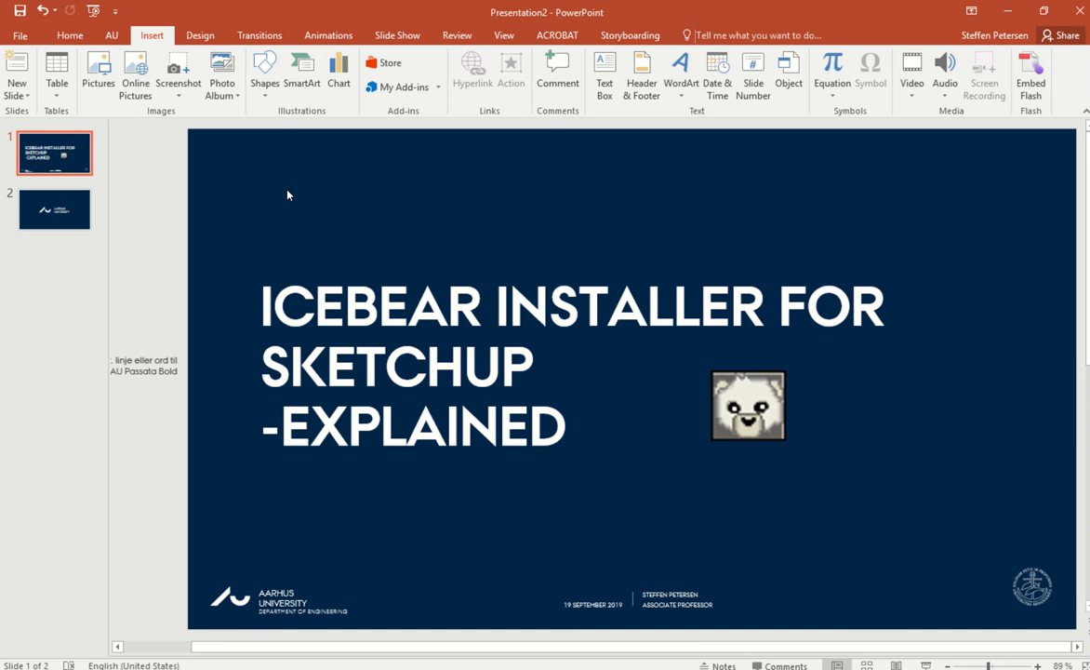